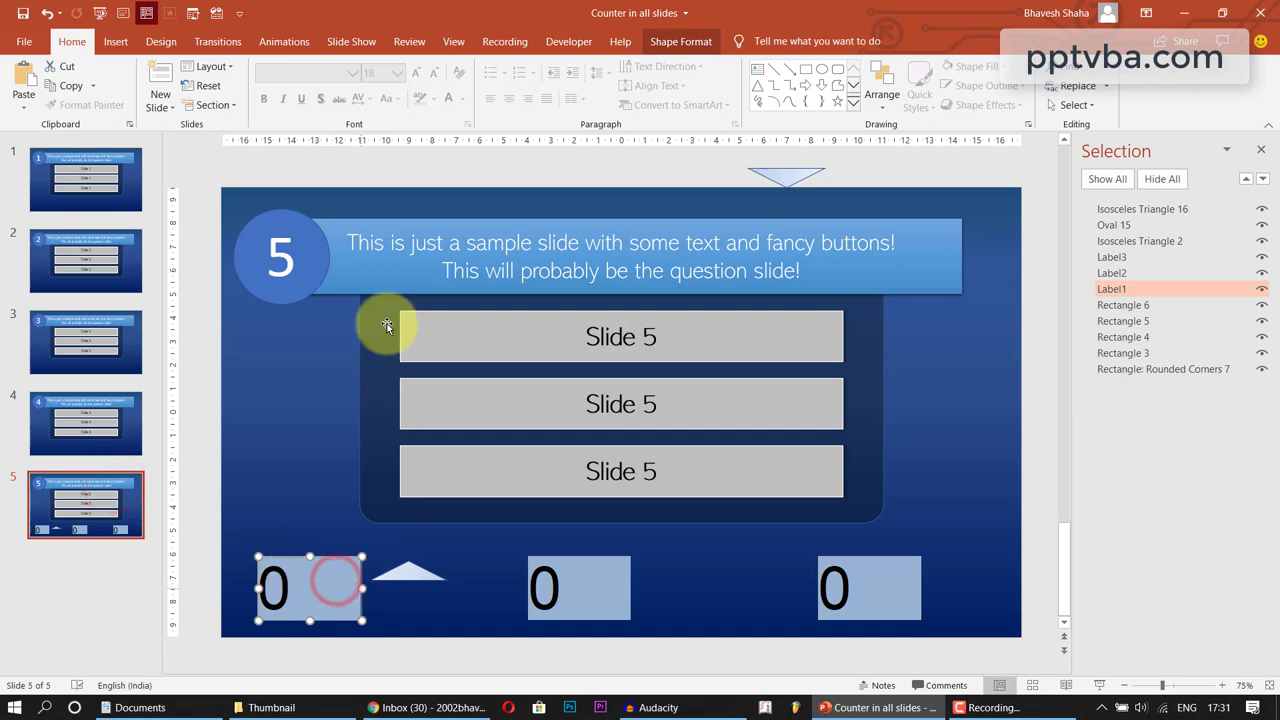
- Switch to Slide Master view and select the top-level slide master
click(500, 591)
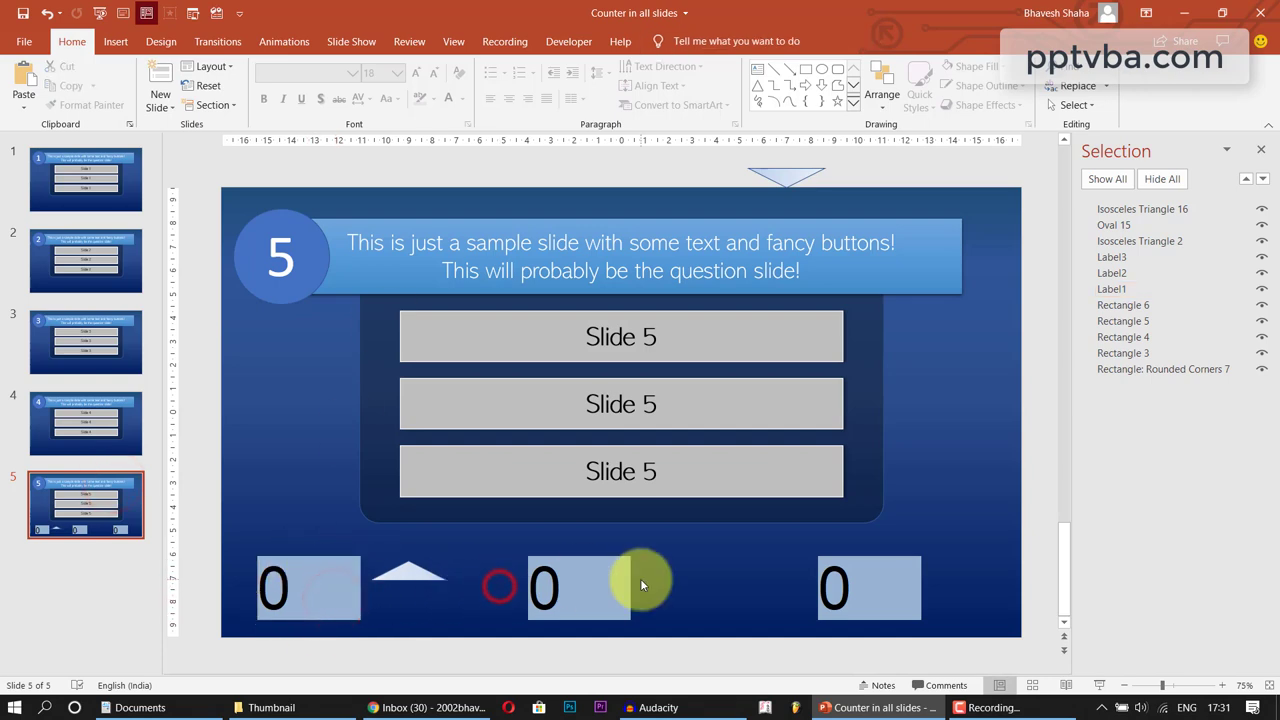
click(95, 260)
click(94, 342)
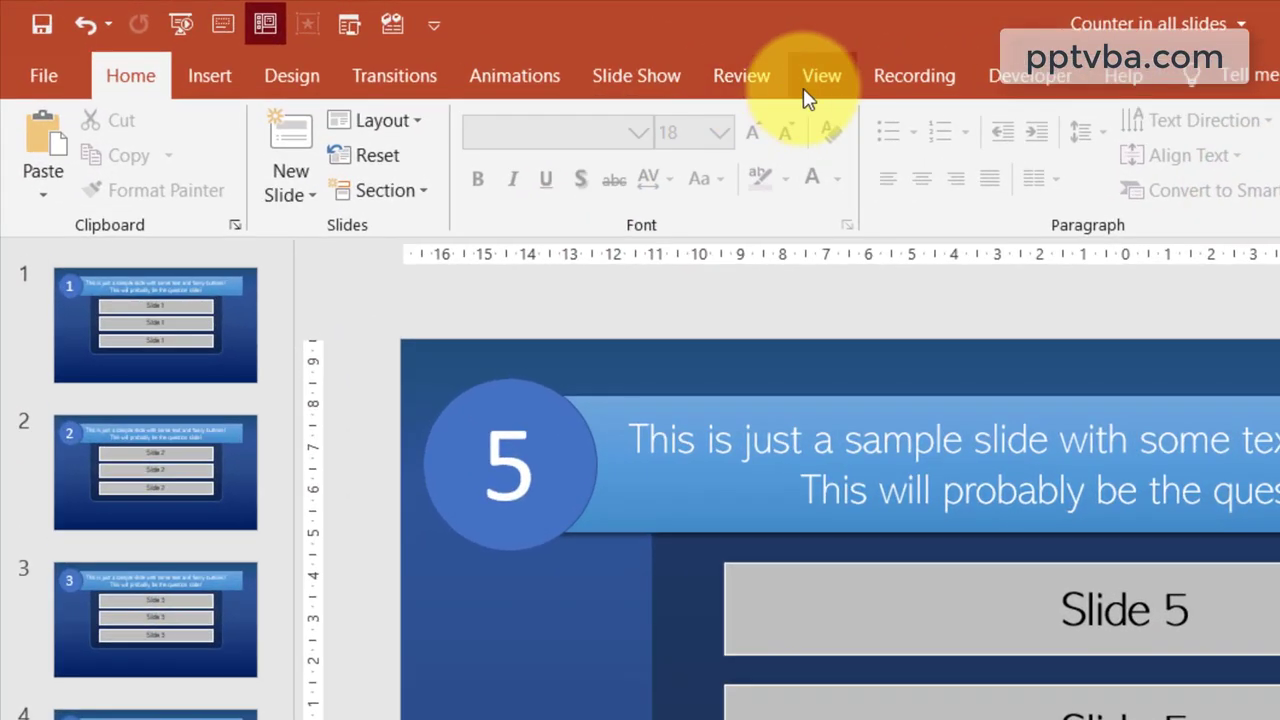
click(612, 64)
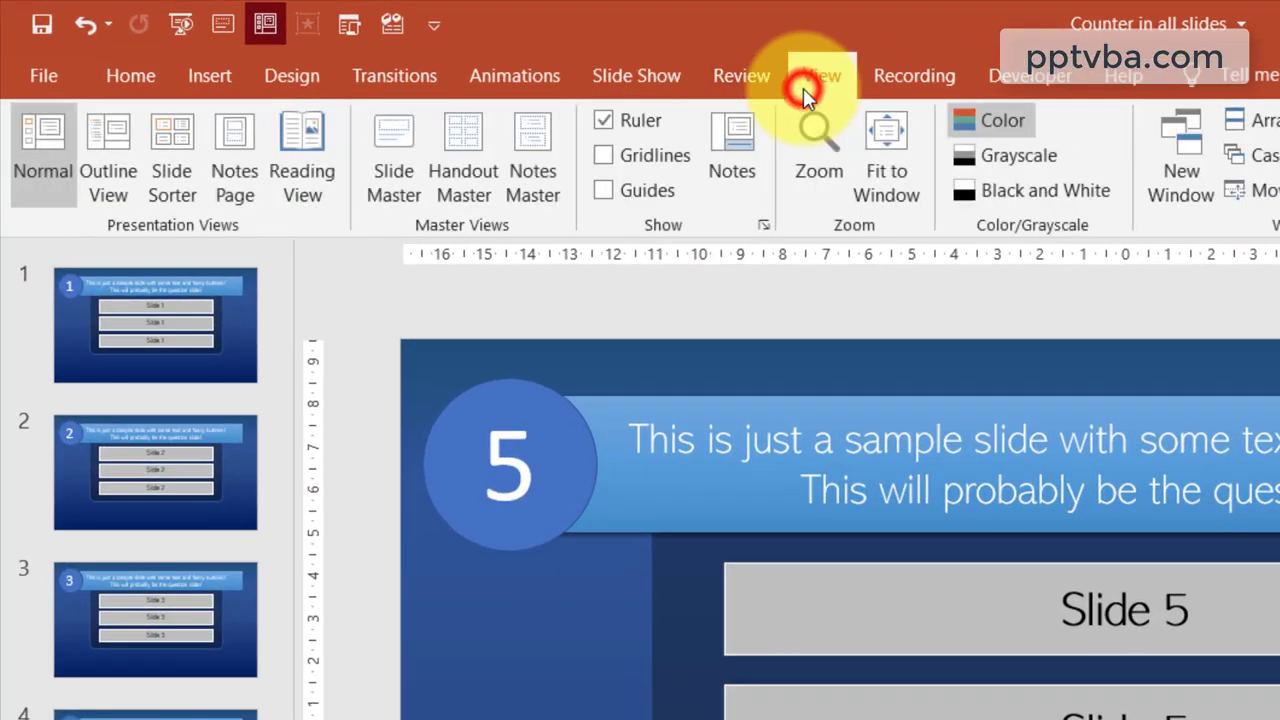
click(389, 190)
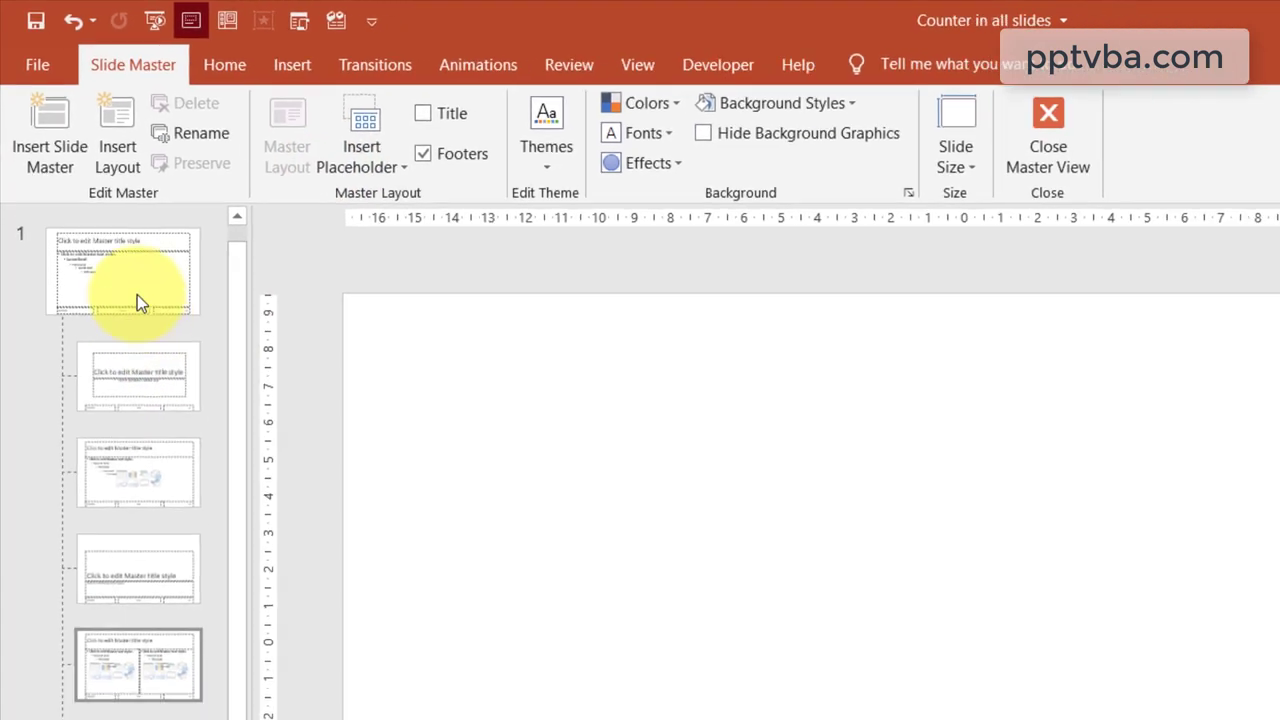
click(137, 297)
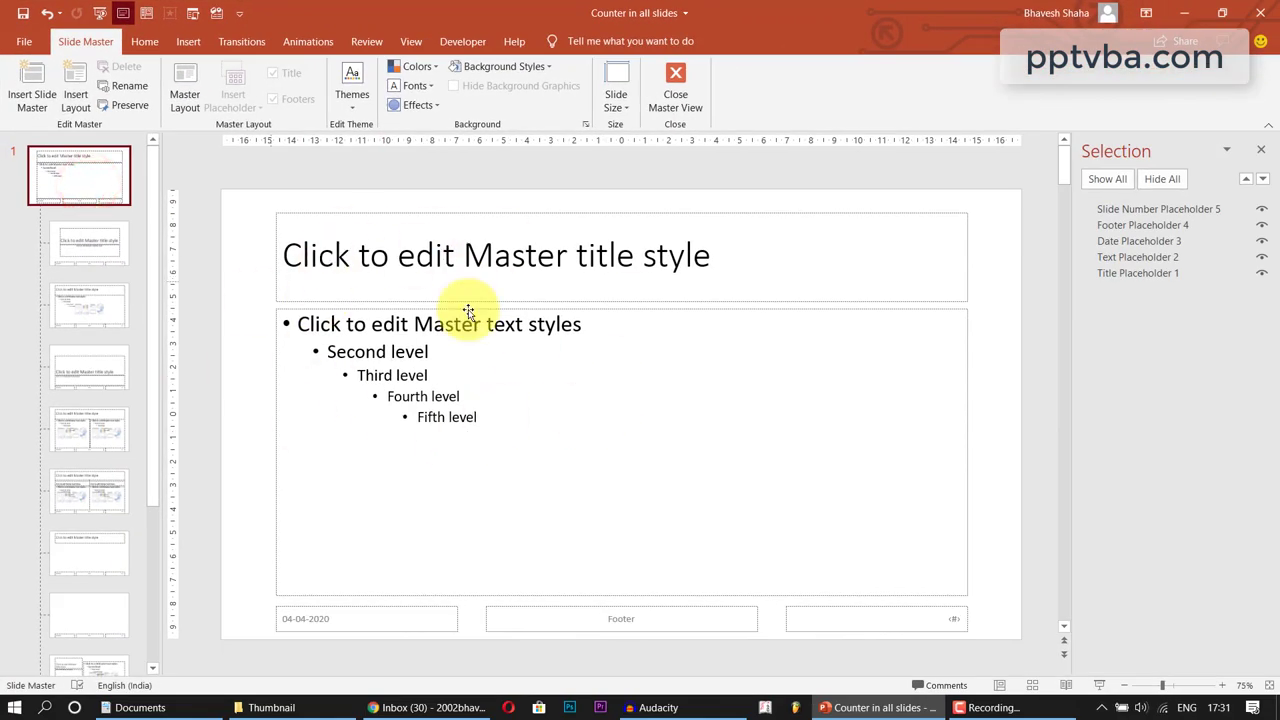
- Draw a tall rectangle down the master's left edge and give it a green shape style
click(142, 42)
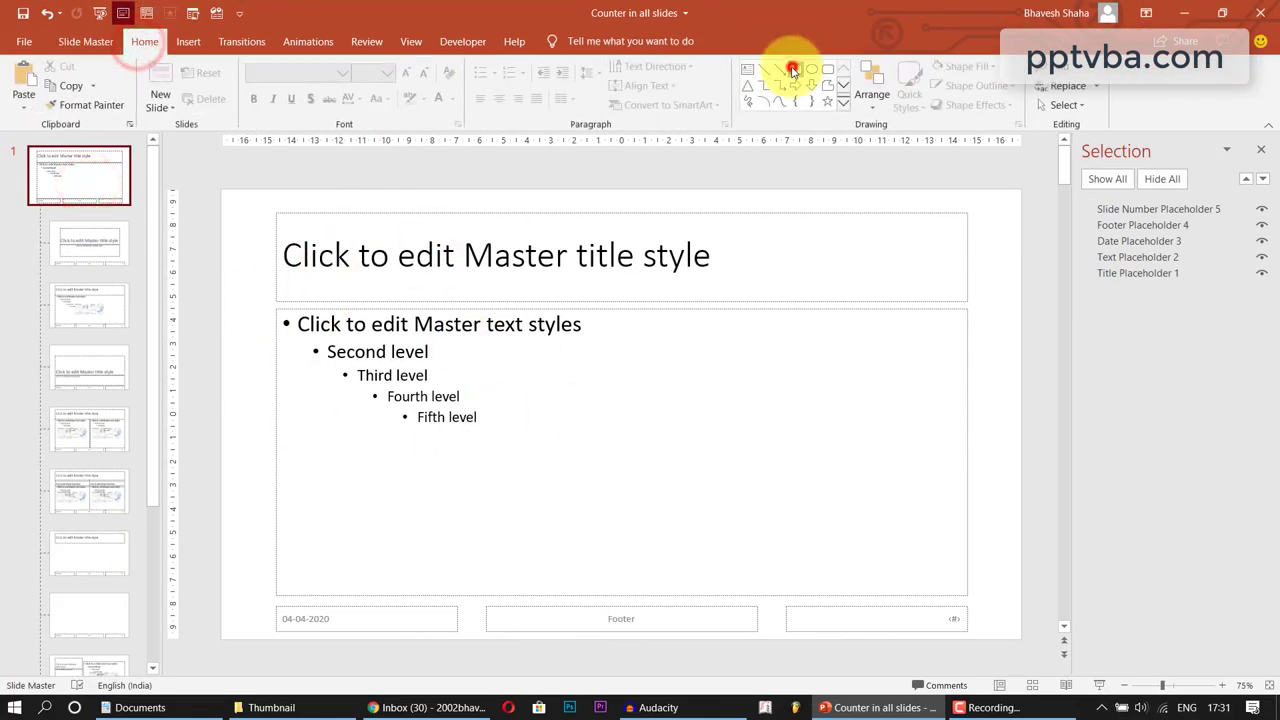
mouse_move(240, 213)
mouse_down()
mouse_move(323, 494)
mouse_move(318, 539)
mouse_up()
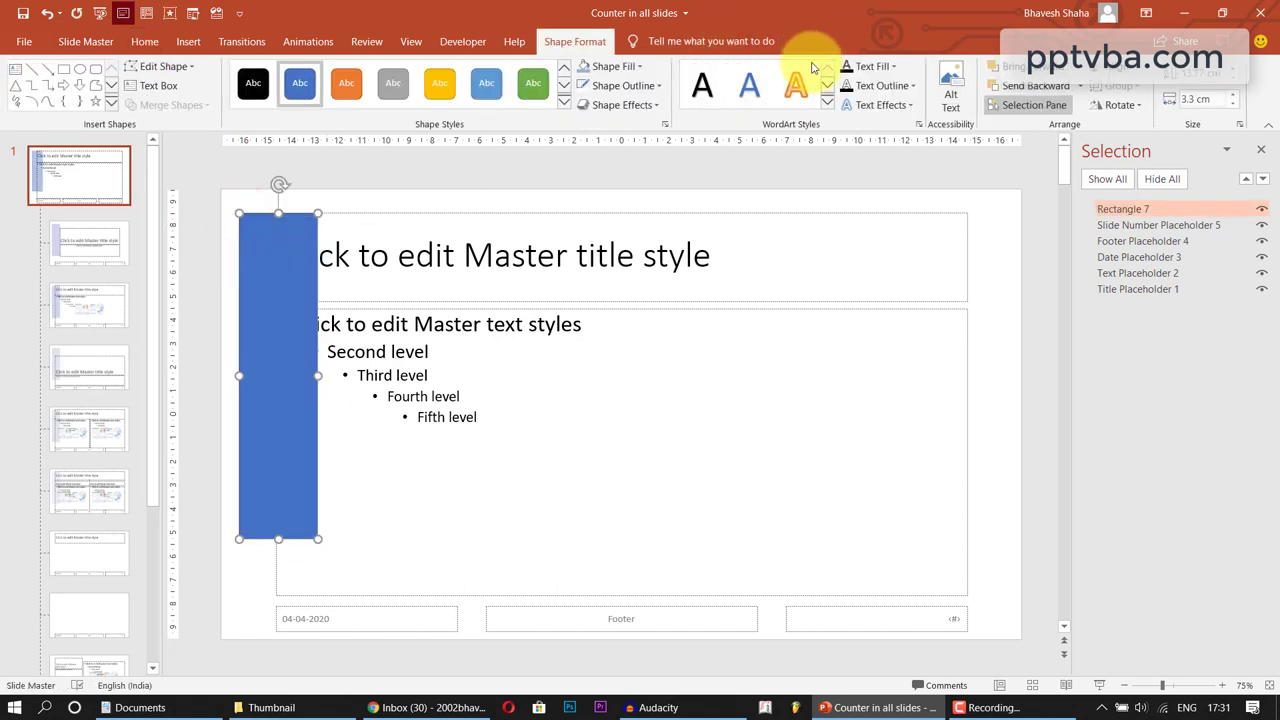
click(532, 86)
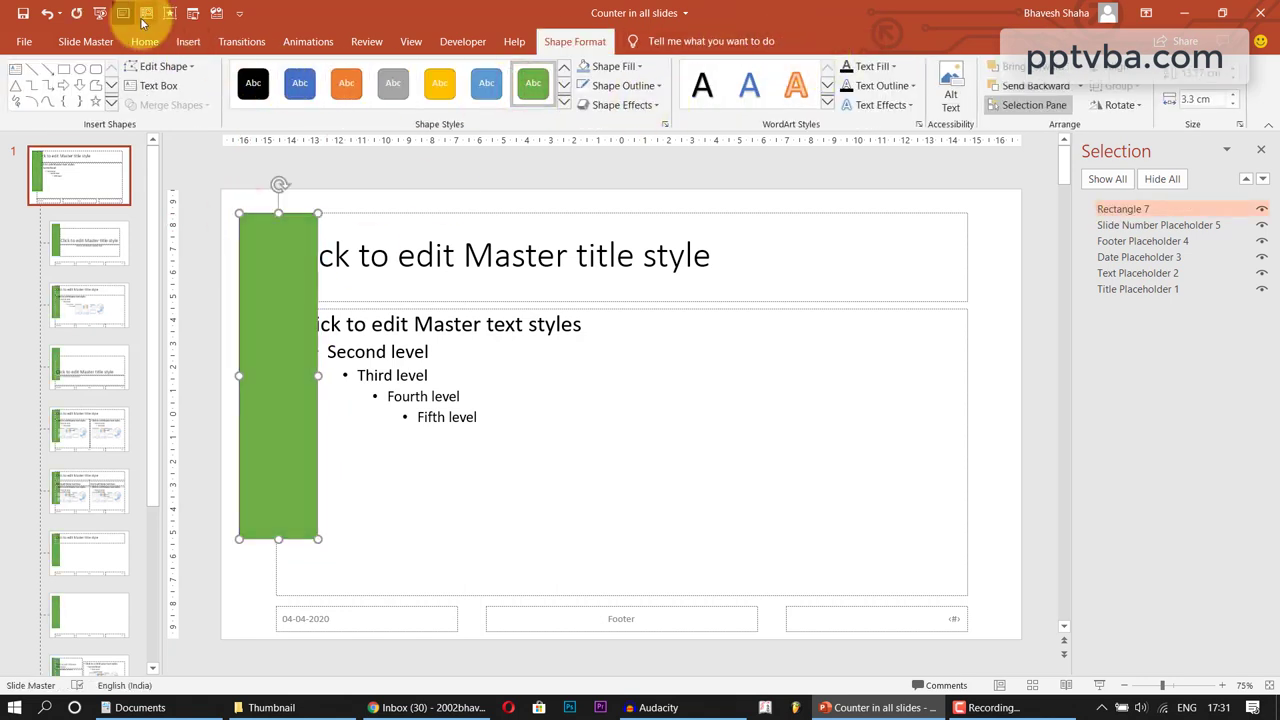
- Close Master View and check slides 3, 4 and 5 for the green bar
click(106, 42)
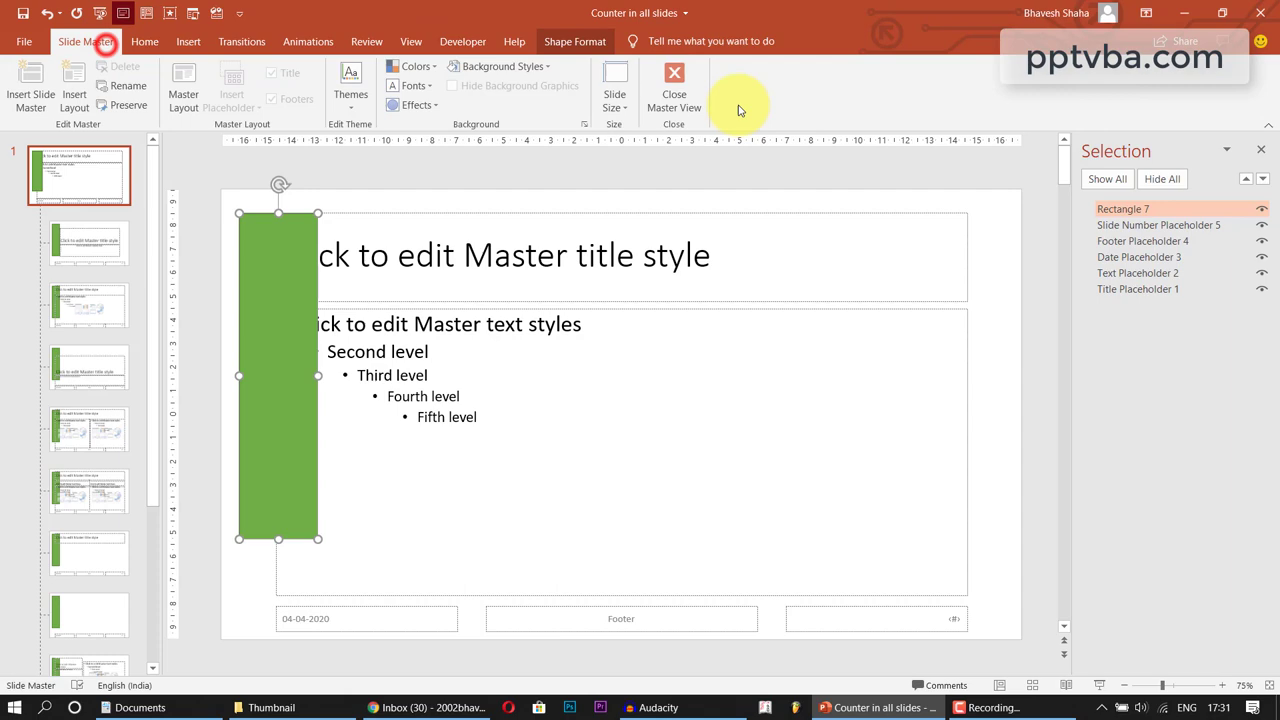
click(670, 85)
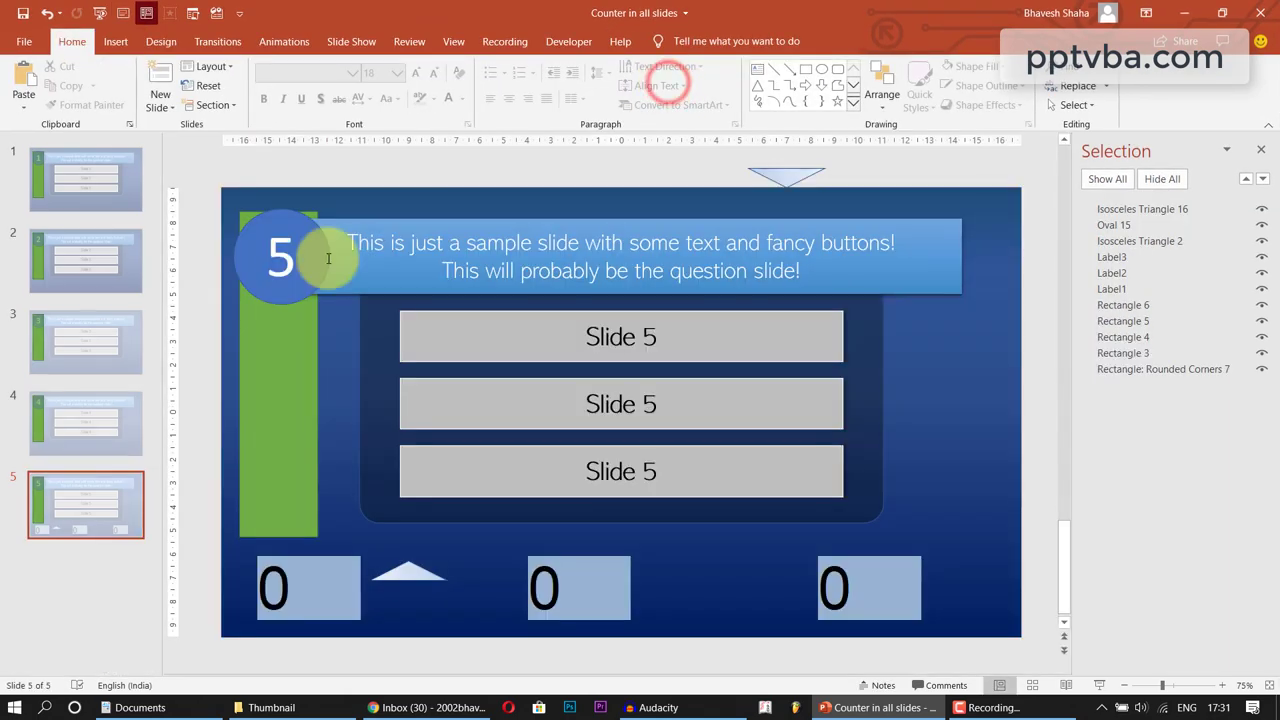
click(60, 420)
click(63, 503)
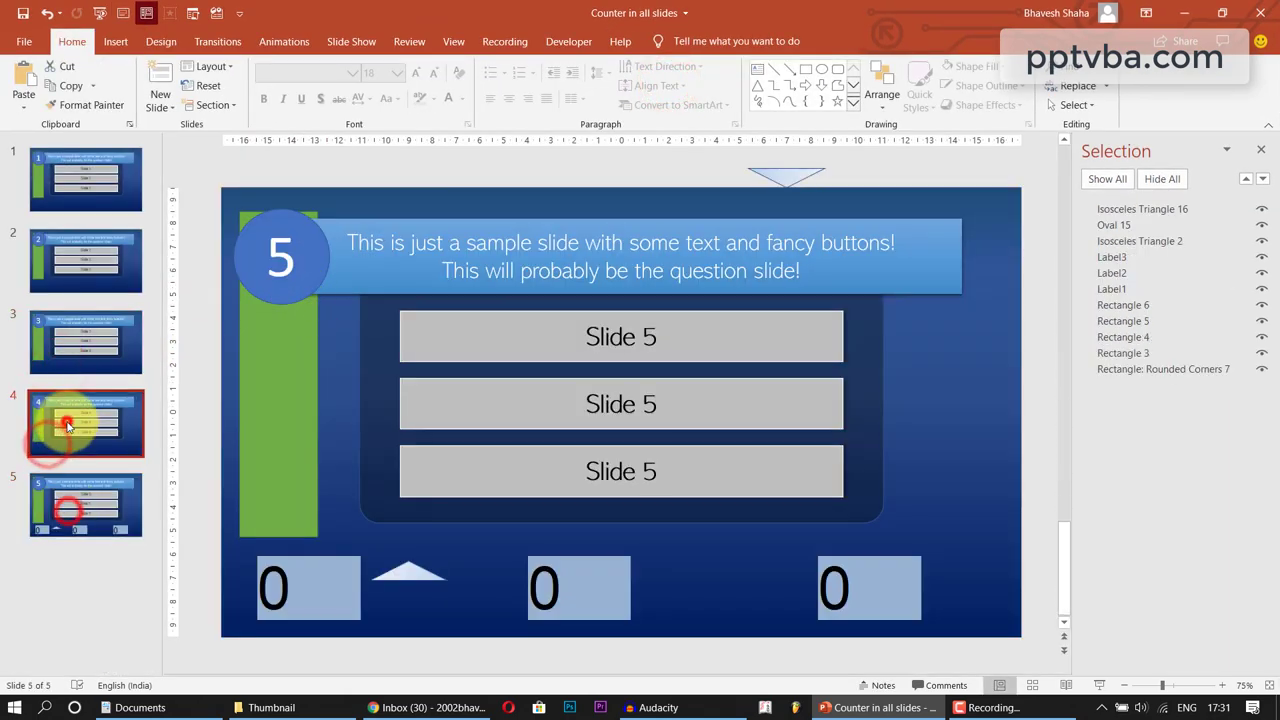
click(72, 362)
- Try a test slide and undo it, then select the triangle and three counter labels
right_click(118, 632)
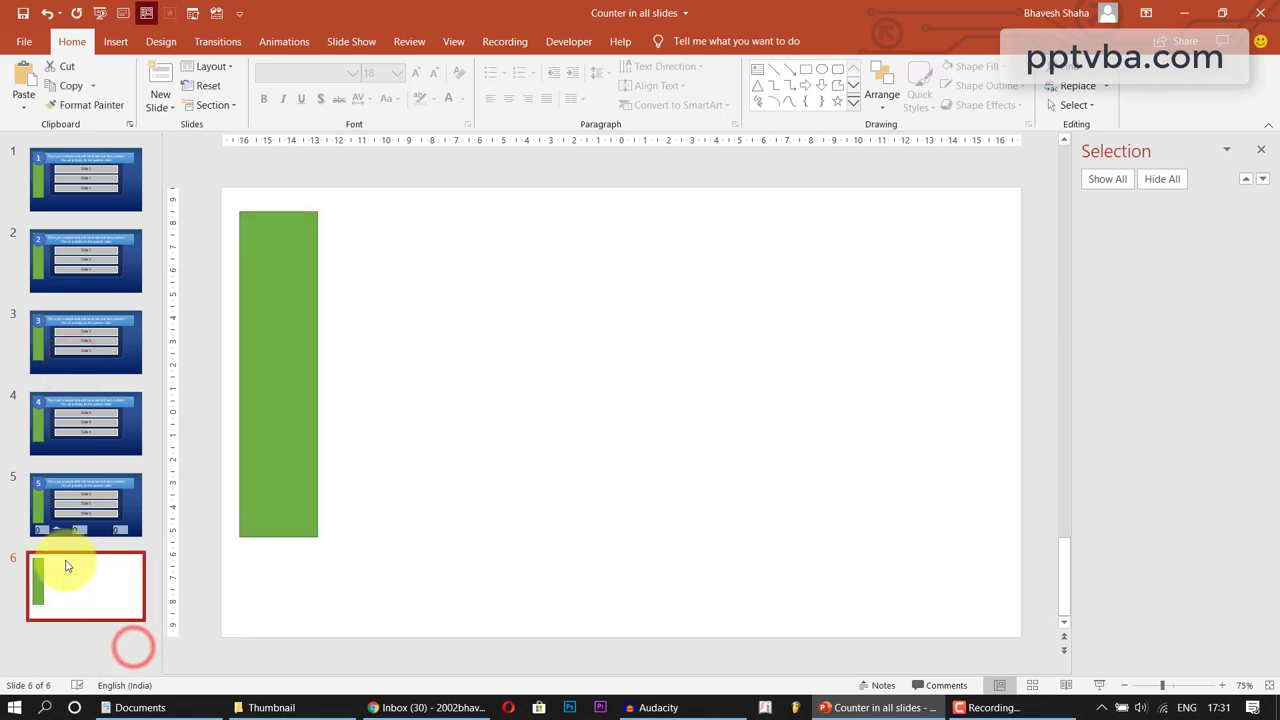
key(ctrl+z)
click(410, 569)
click(531, 587)
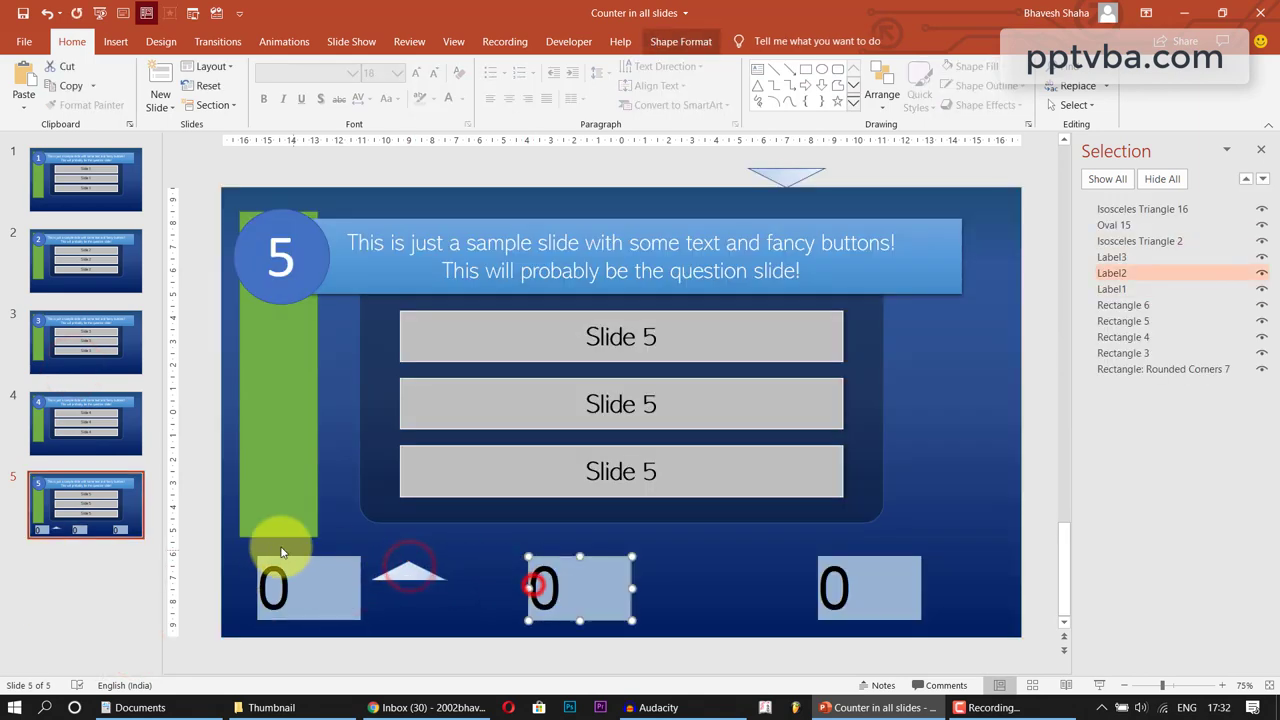
drag(215, 517, 968, 654)
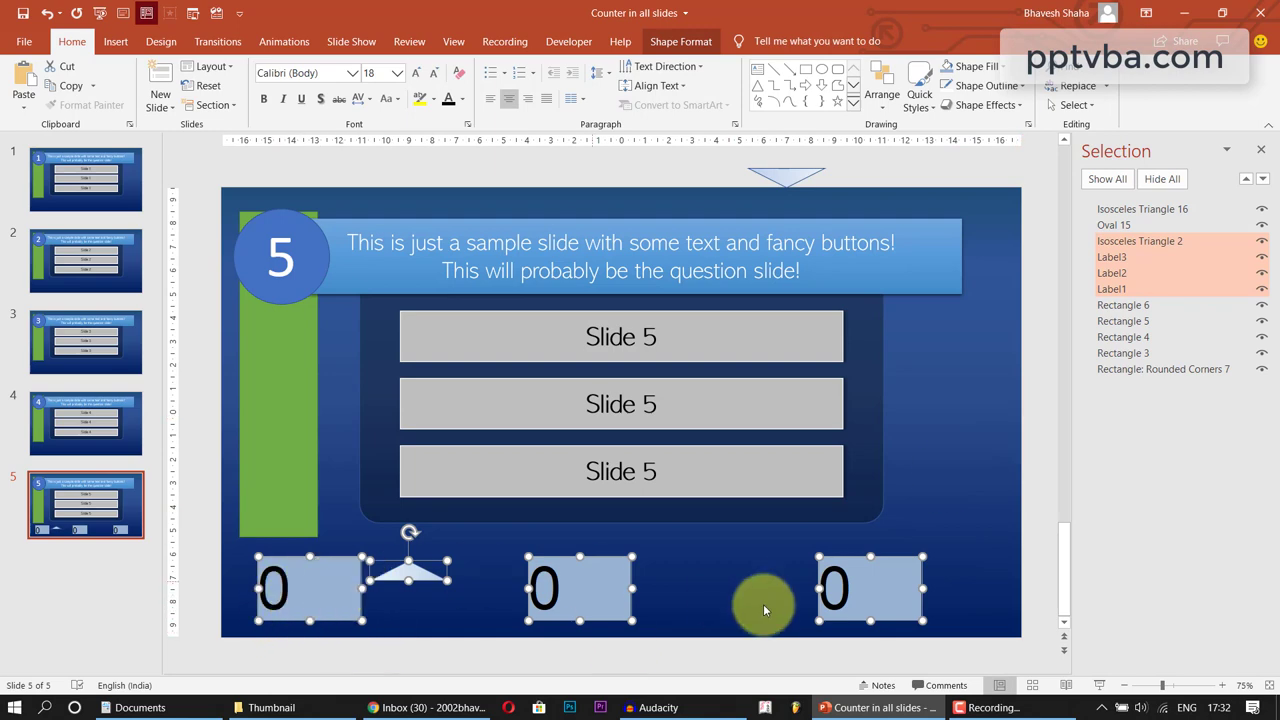
- Cut the selected triangle and Label1–3 counters off slide 5
key(ctrl+x)
key(ctrl+v)
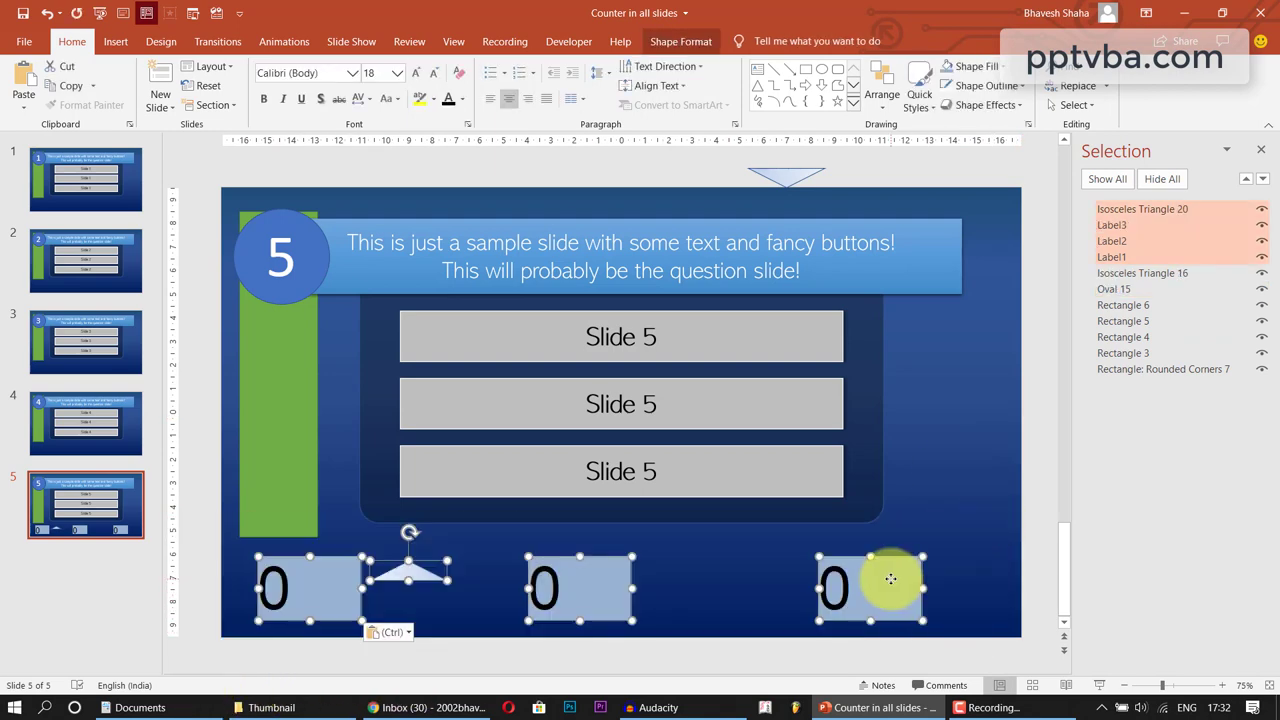
right_click(893, 585)
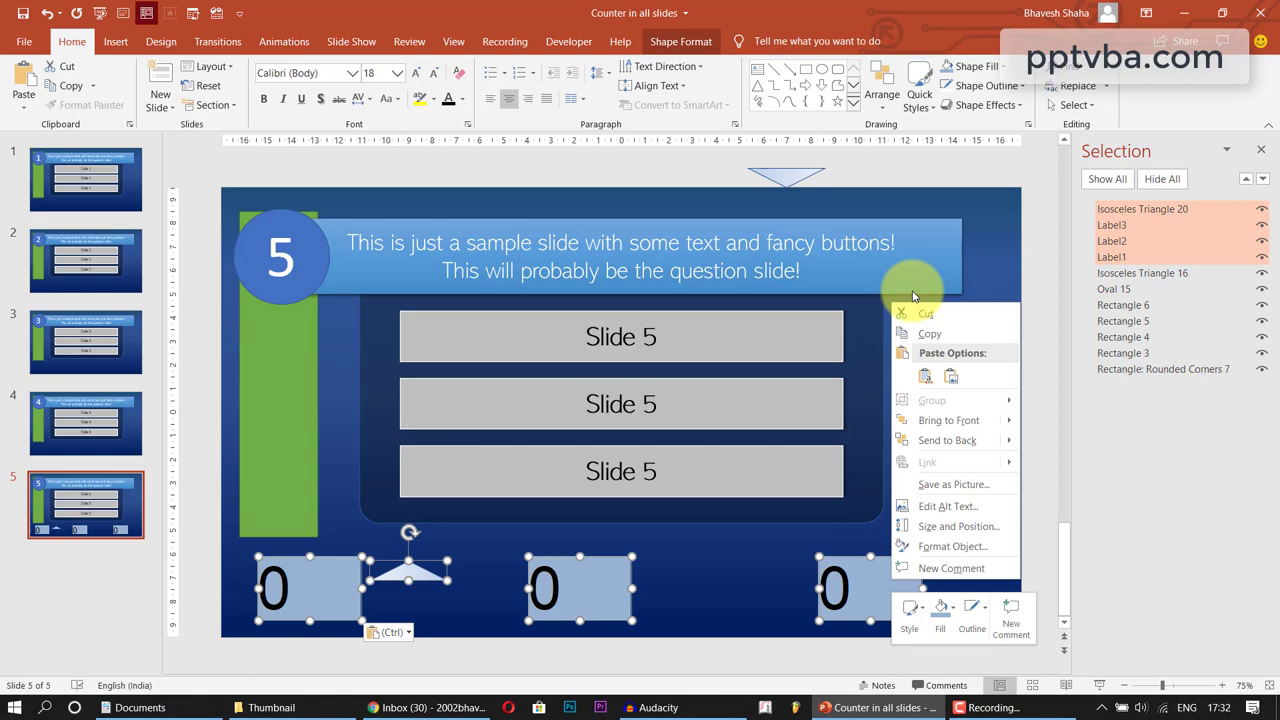
click(926, 313)
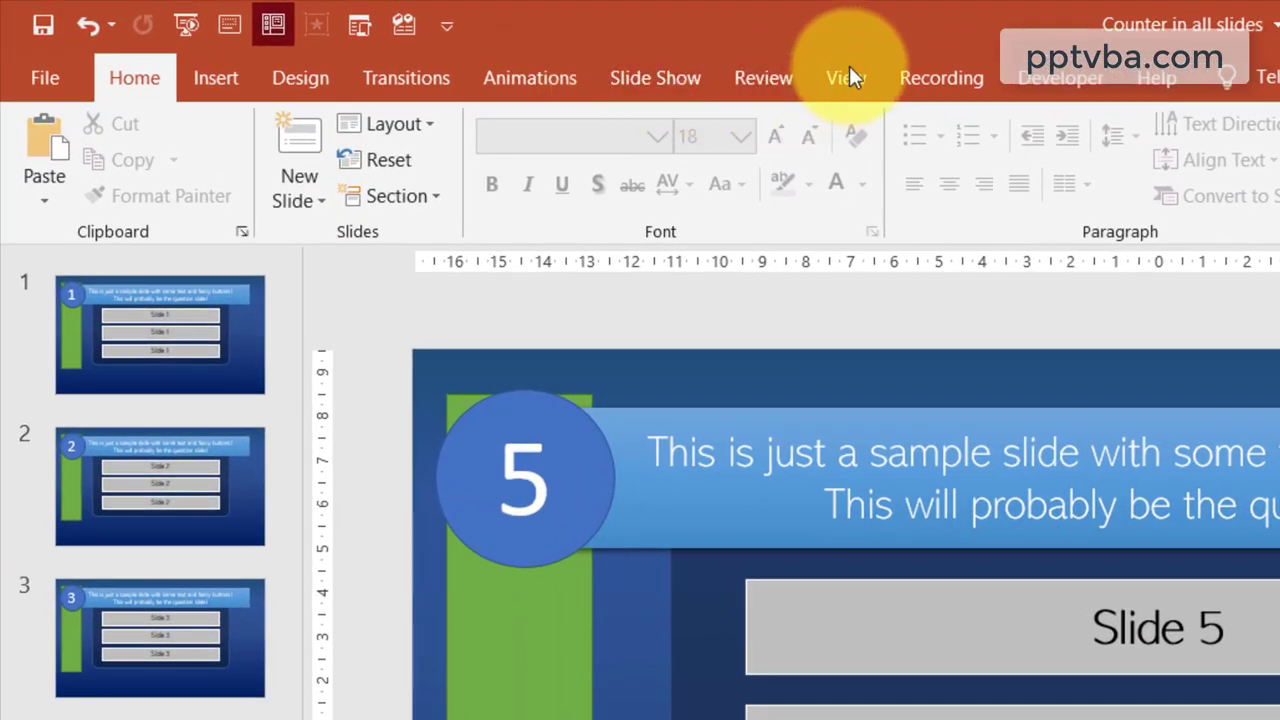
- Reopen Slide Master view and remove the green rectangle from the master
click(849, 70)
click(400, 160)
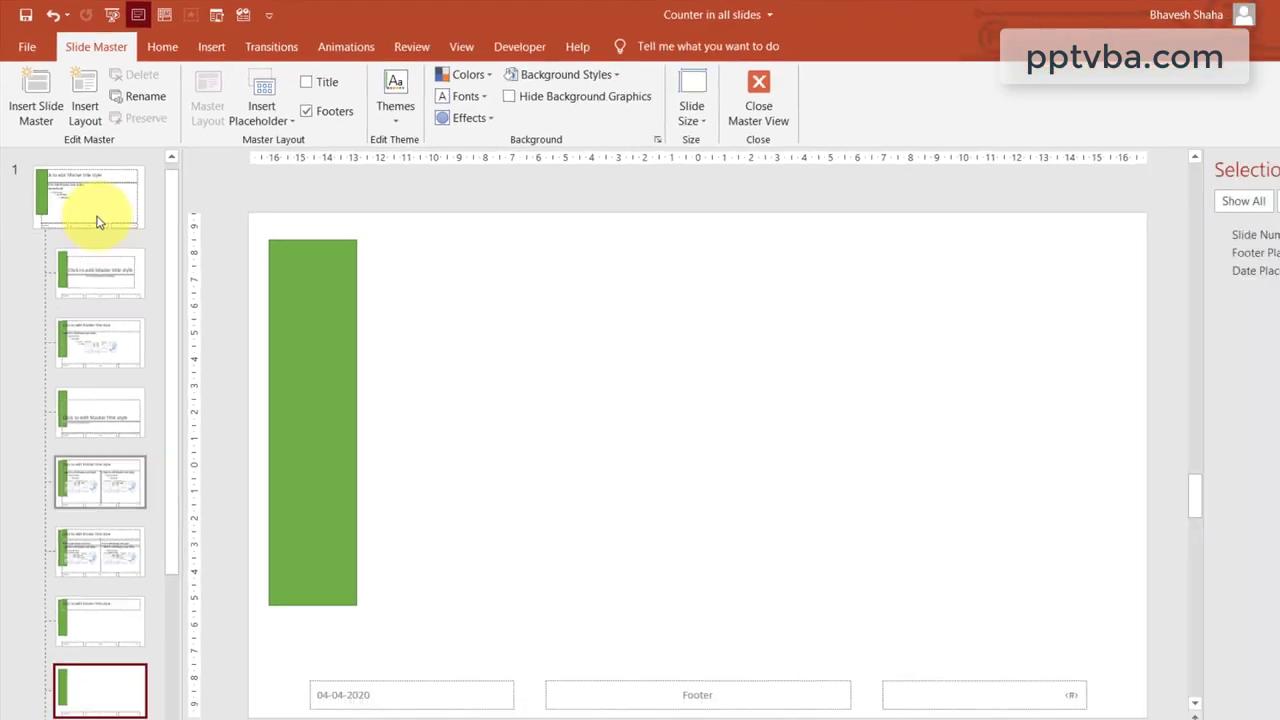
click(83, 180)
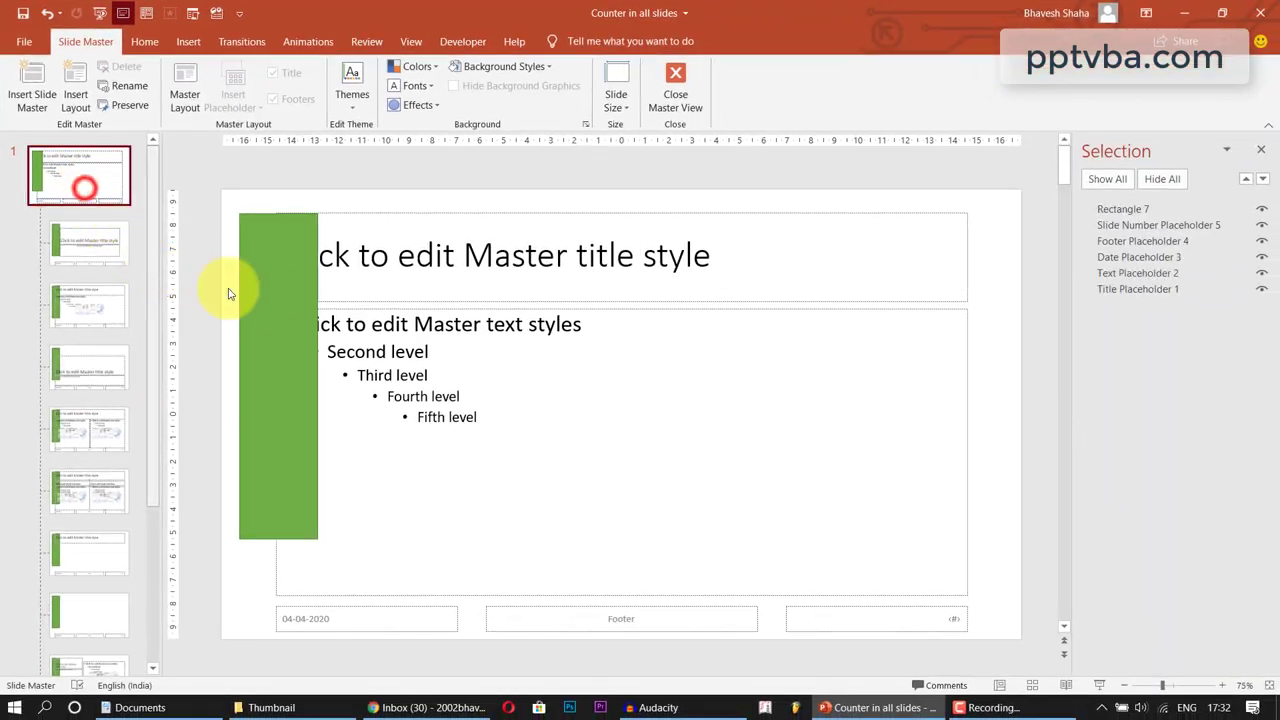
click(265, 296)
key(ctrl+x)
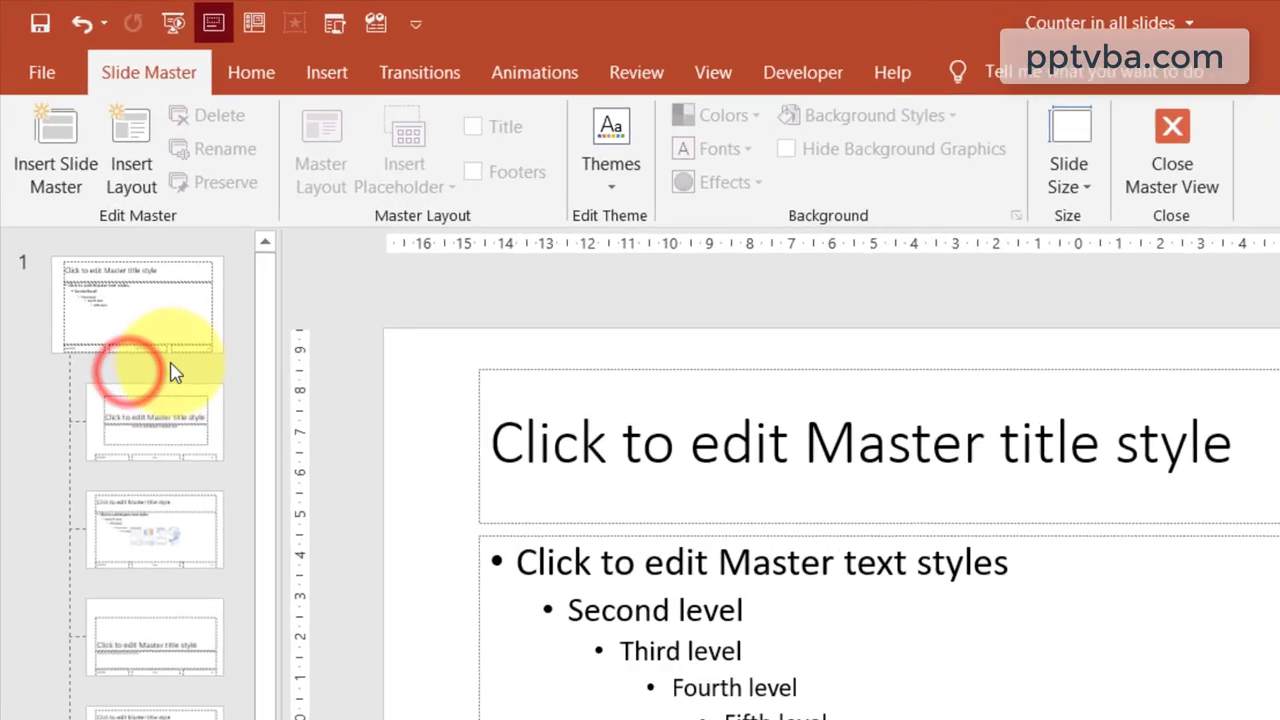
- Insert a new custom layout, delete all its placeholders, and paste in the counters and triangle
right_click(109, 217)
click(313, 614)
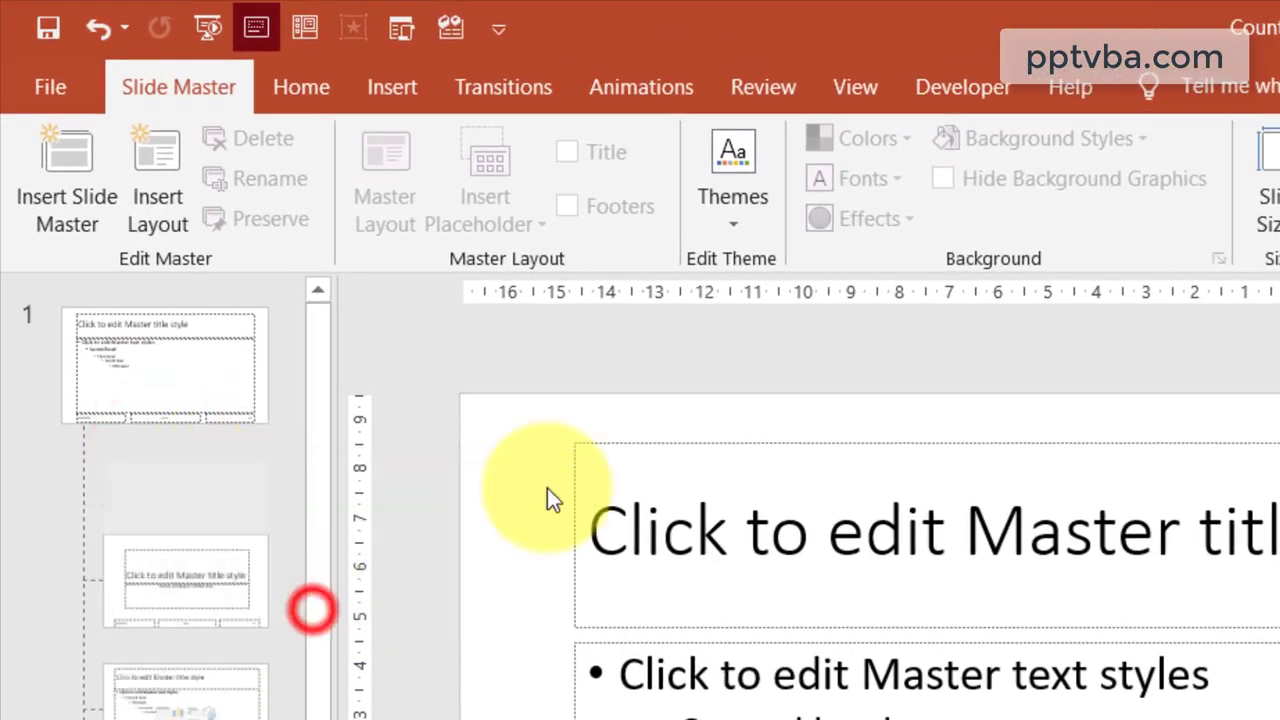
drag(439, 369, 1279, 719)
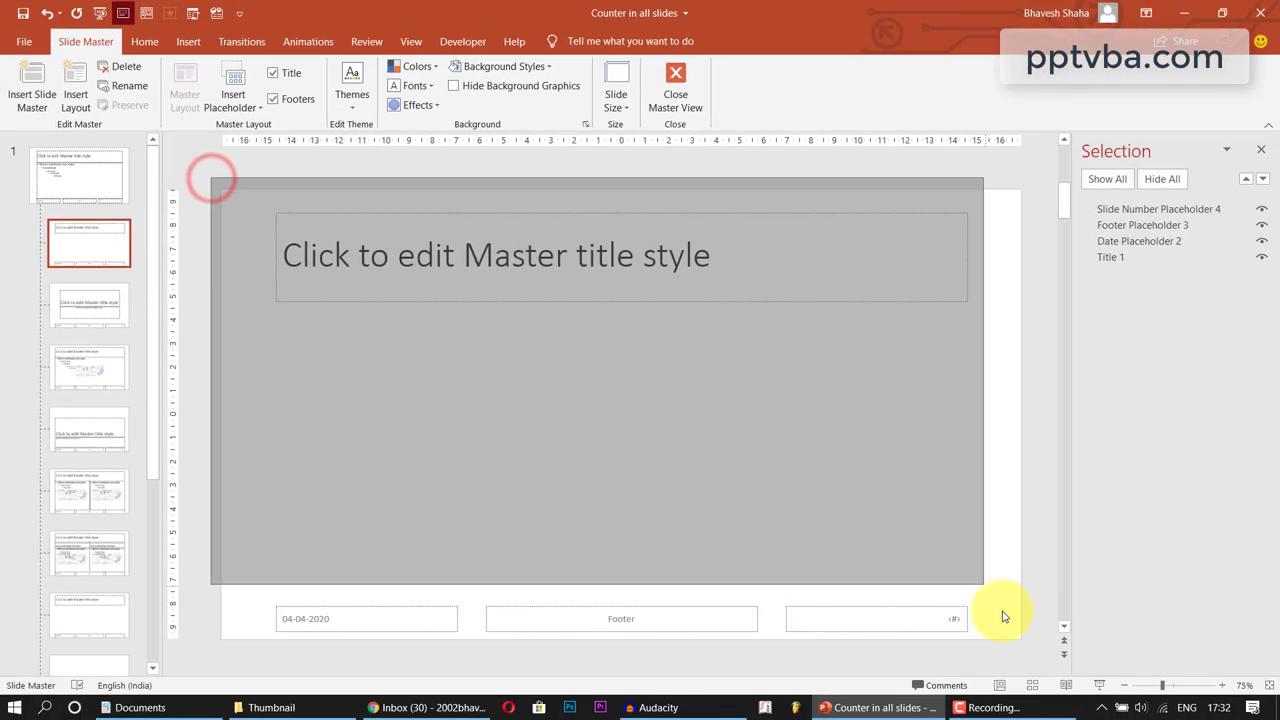
drag(1005, 617, 1027, 643)
key(Delete)
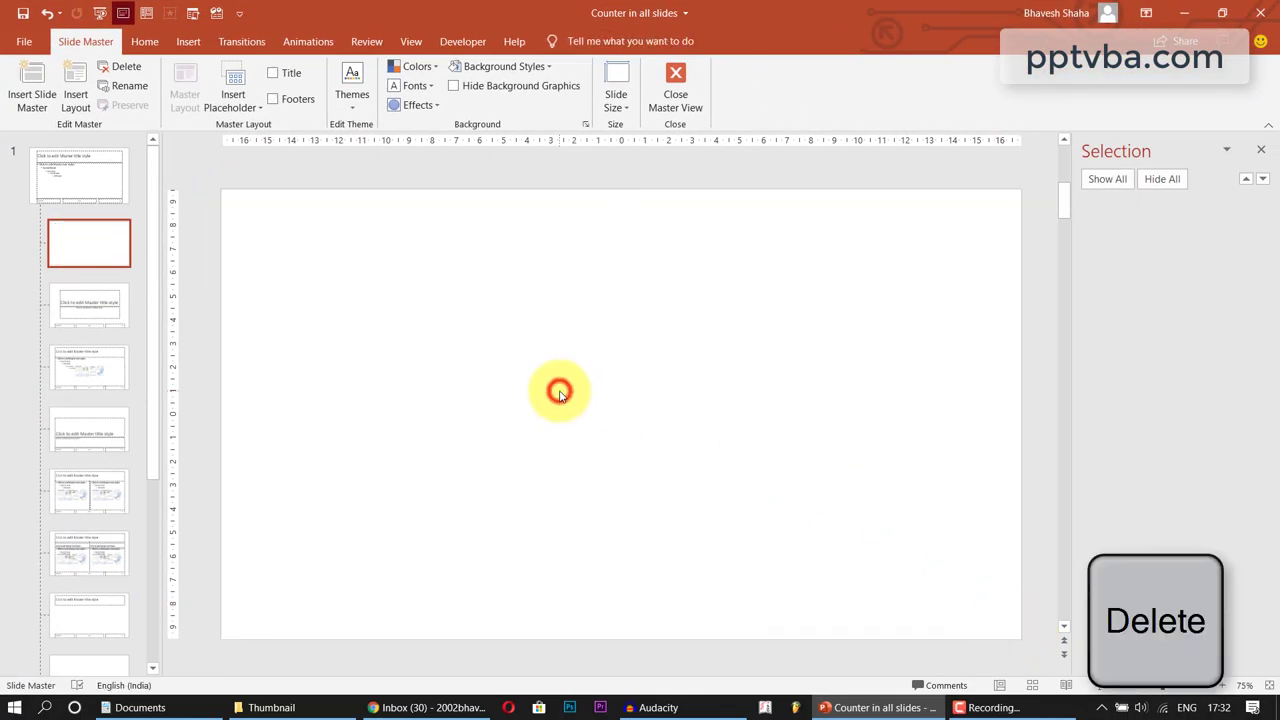
key(ctrl+v)
click(543, 448)
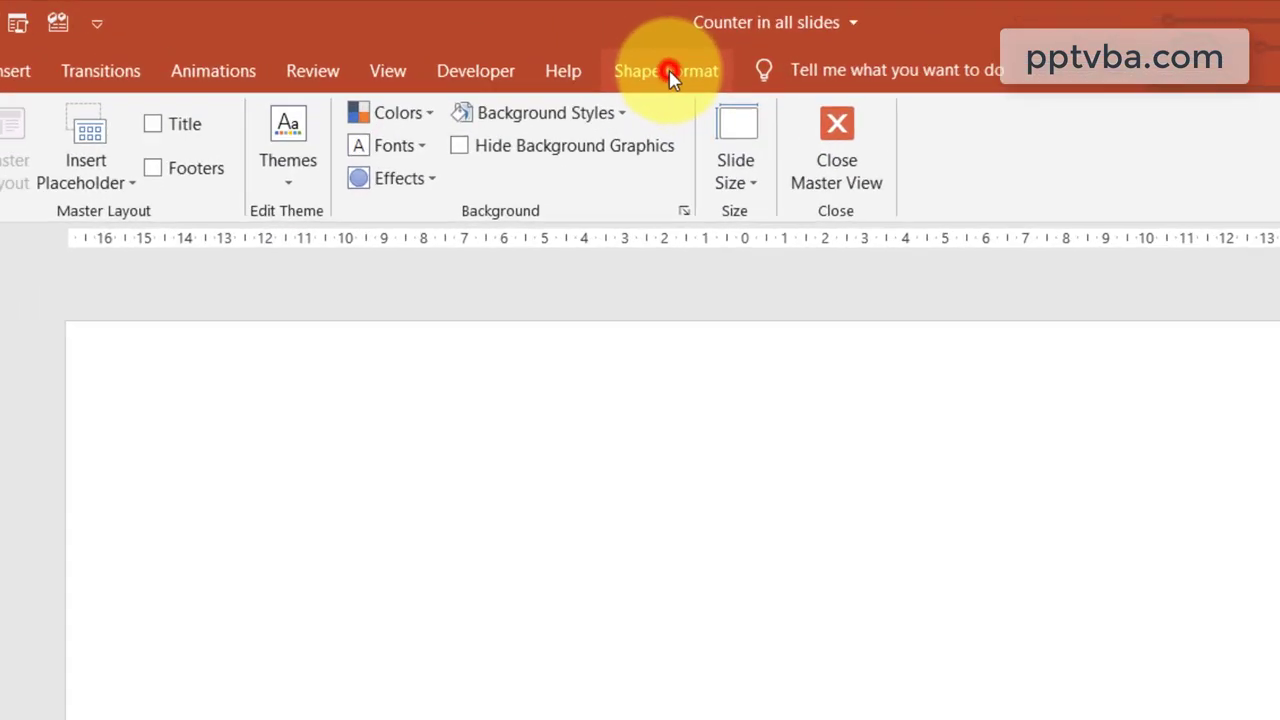
click(575, 41)
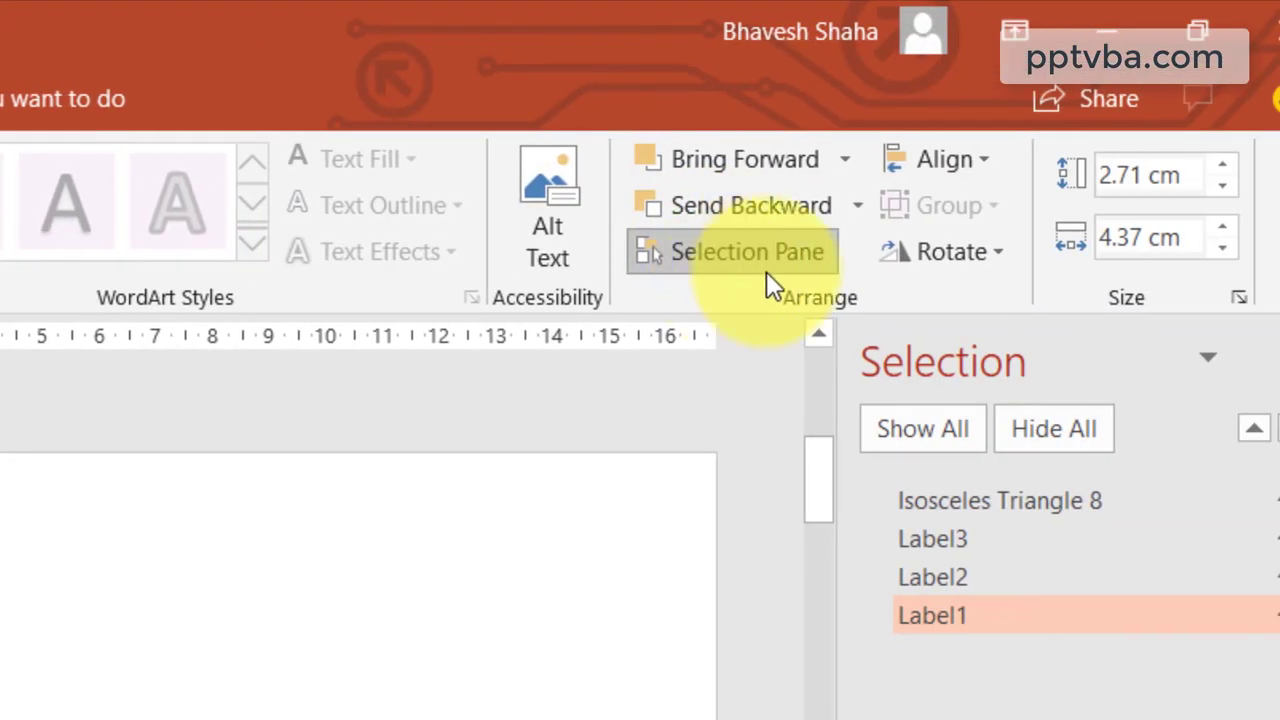
click(1015, 262)
click(774, 255)
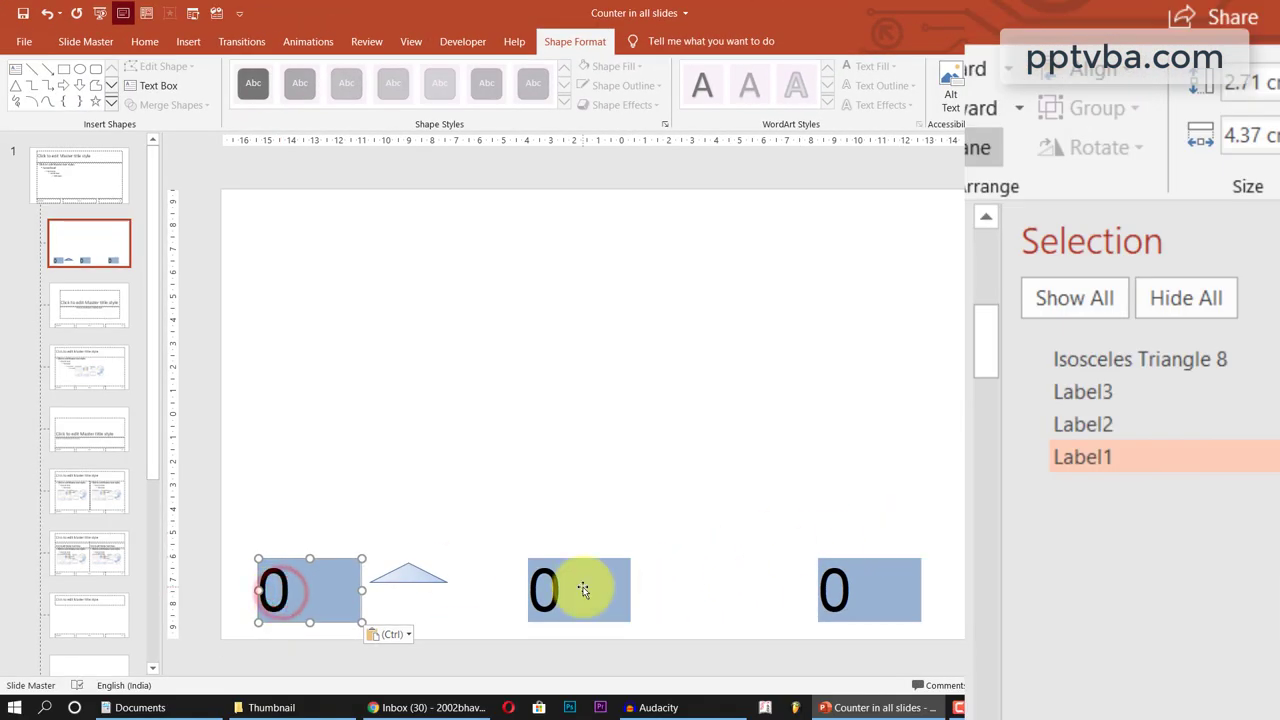
click(583, 589)
click(887, 590)
click(829, 329)
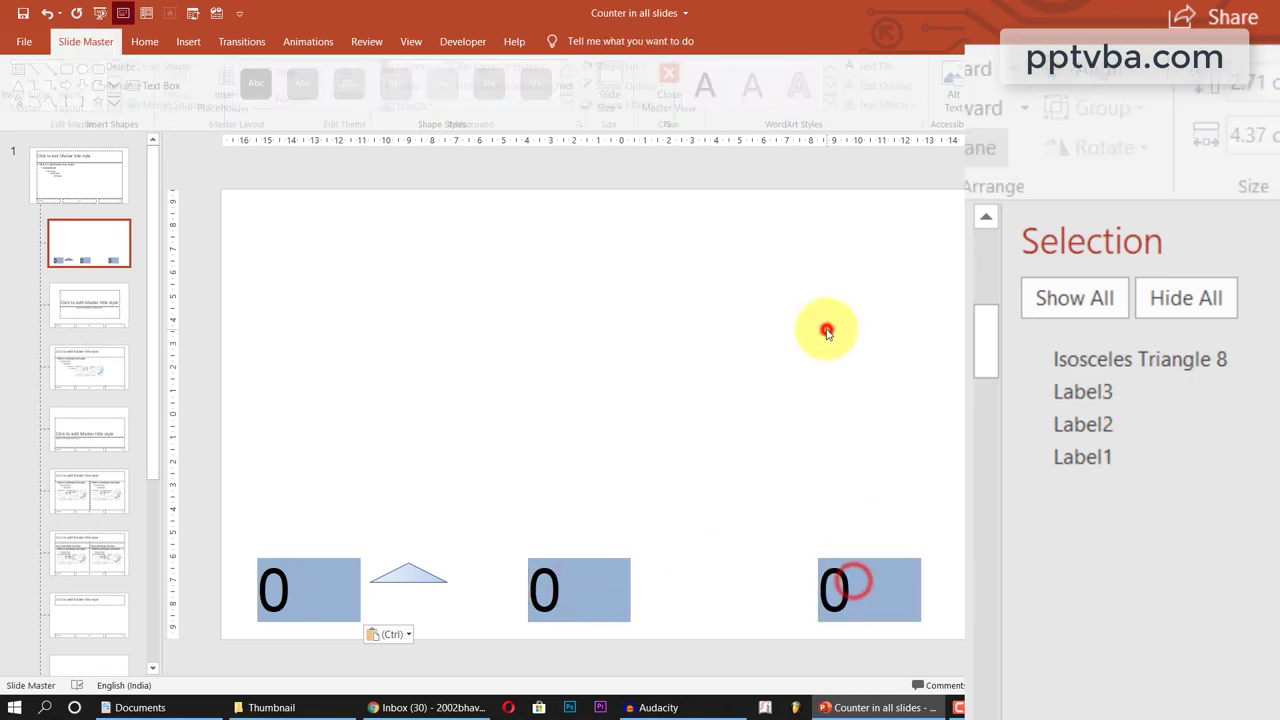
click(409, 580)
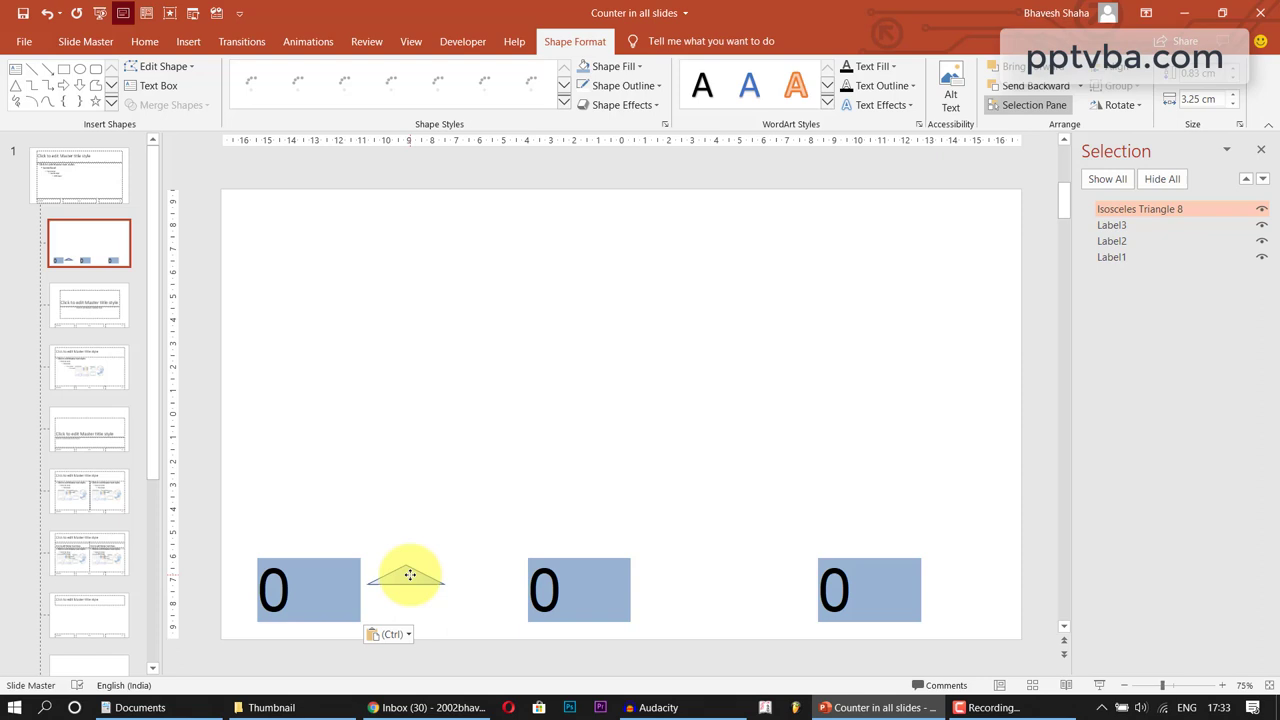
- Draw an isosceles triangle beside the left label and flip it vertically to point down
click(146, 44)
click(188, 41)
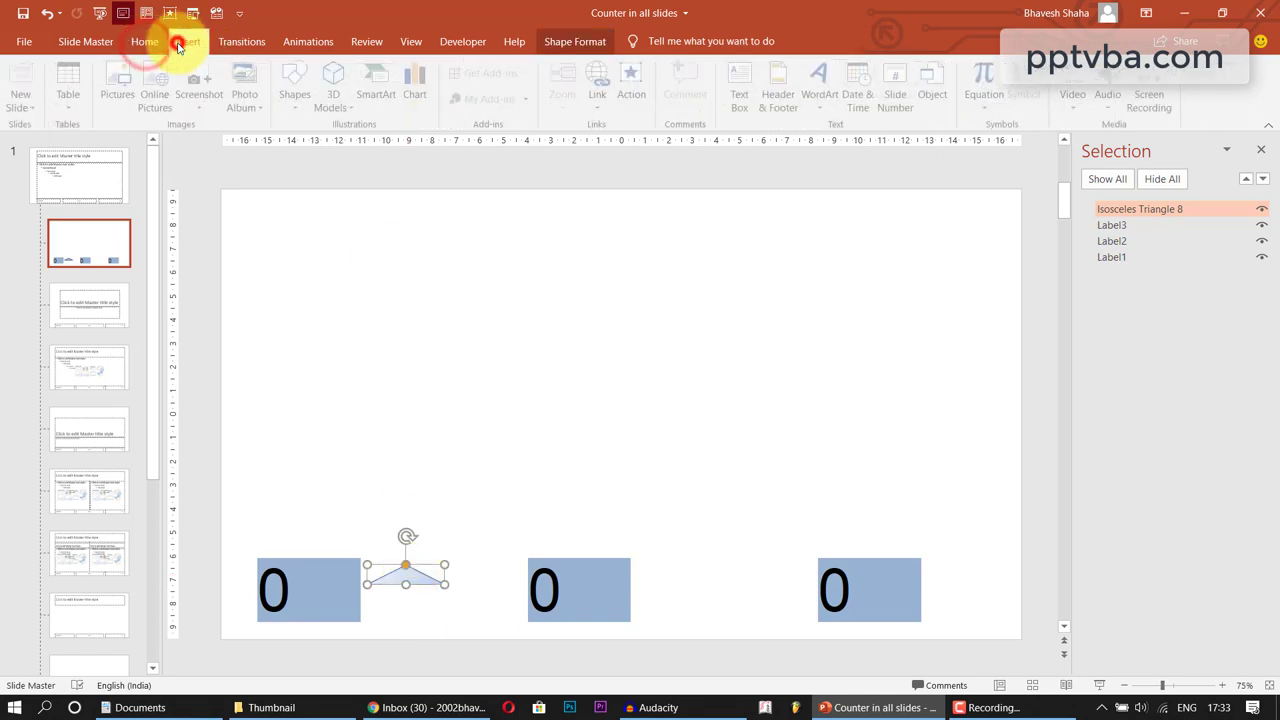
click(311, 107)
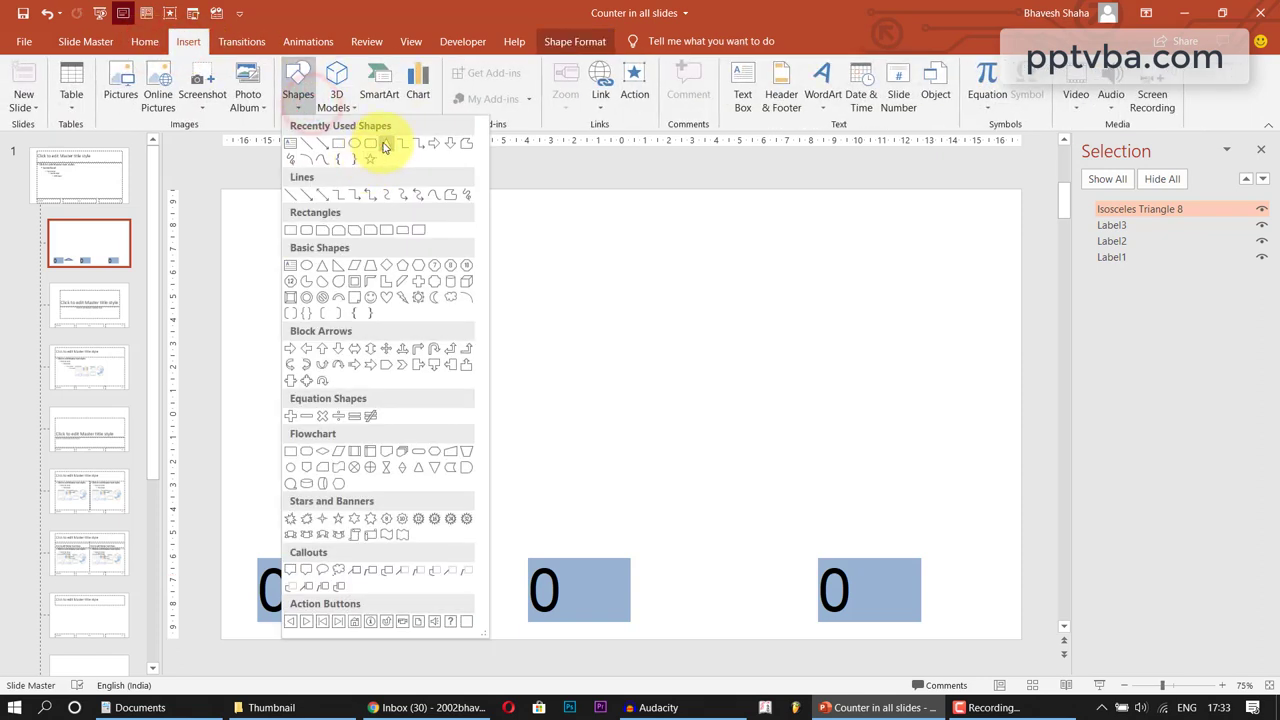
click(385, 145)
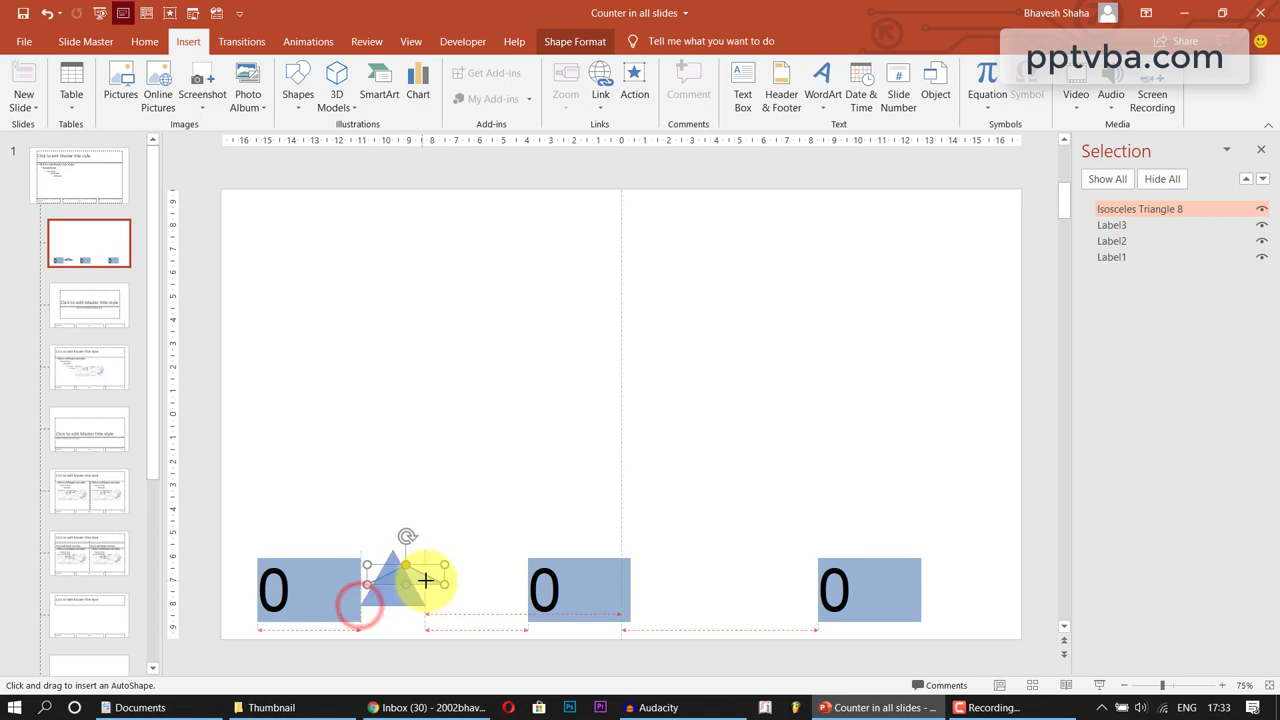
drag(437, 586, 412, 596)
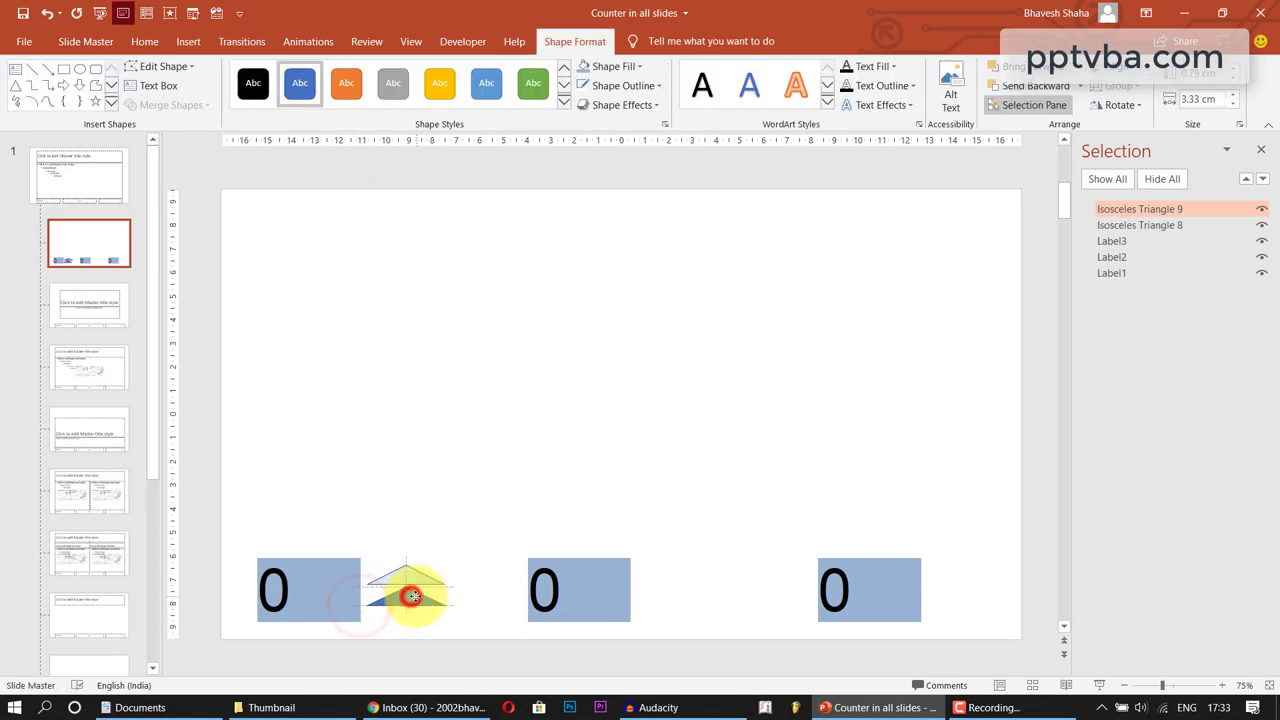
click(1119, 106)
click(1146, 171)
- Apply a light matching shape style to the new down triangle
click(480, 420)
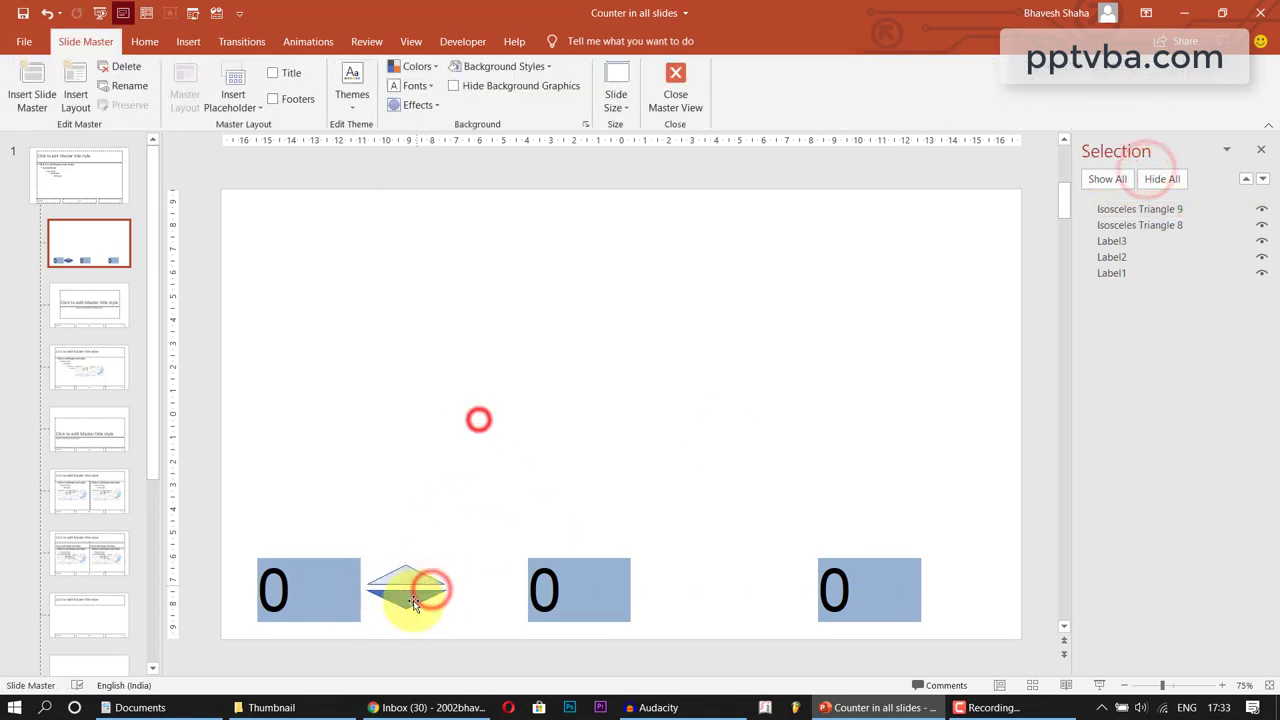
click(414, 600)
click(564, 104)
click(494, 277)
- Copy the up/down triangle pair and paste copies beside the middle and right 0 labels
click(527, 331)
drag(458, 537, 357, 628)
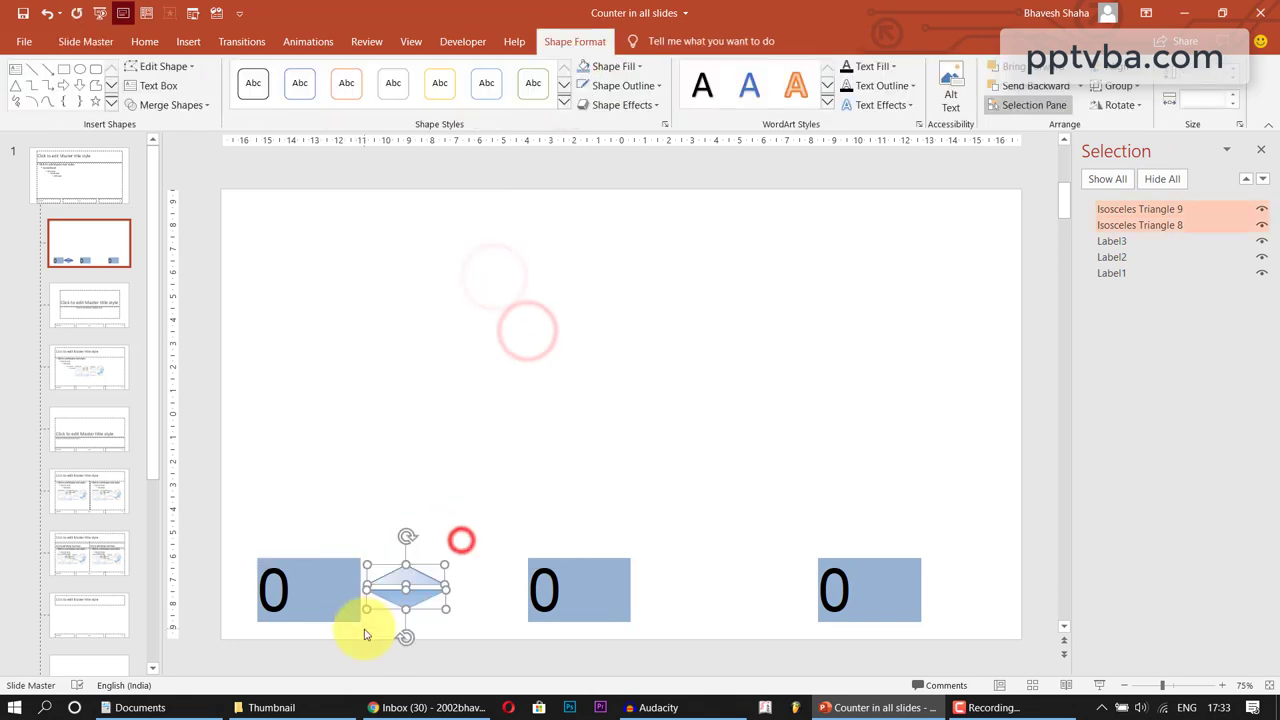
key(ctrl+c)
key(ctrl+v)
drag(436, 600, 953, 574)
key(ctrl+v)
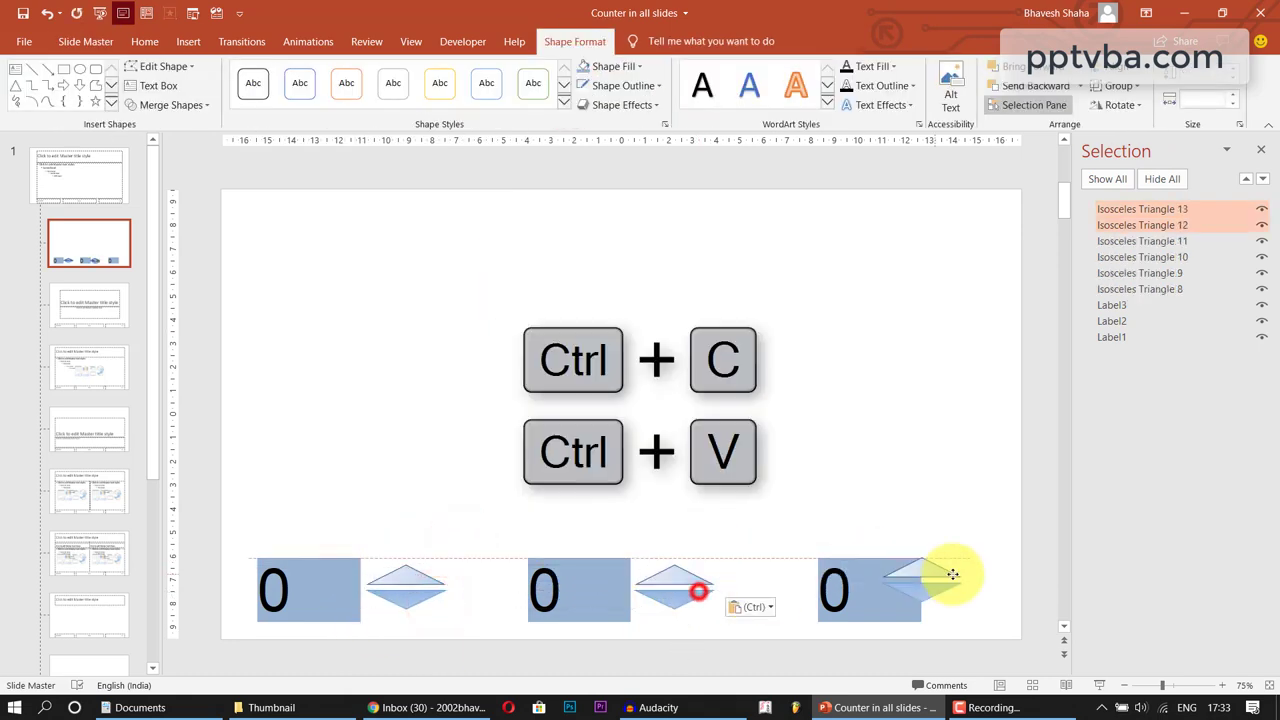
- Select the right 0 label together with its triangle pair
click(978, 490)
drag(1029, 497, 186, 640)
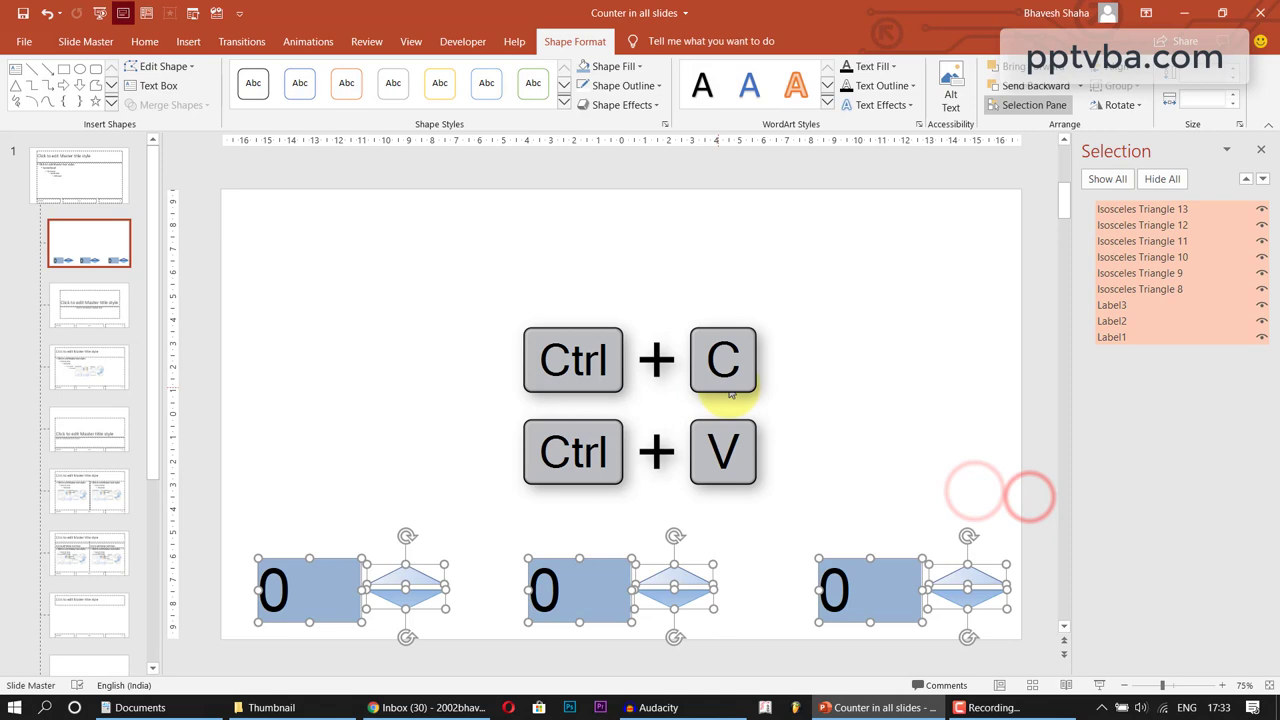
click(728, 392)
drag(767, 474, 1018, 644)
shift+click(895, 588)
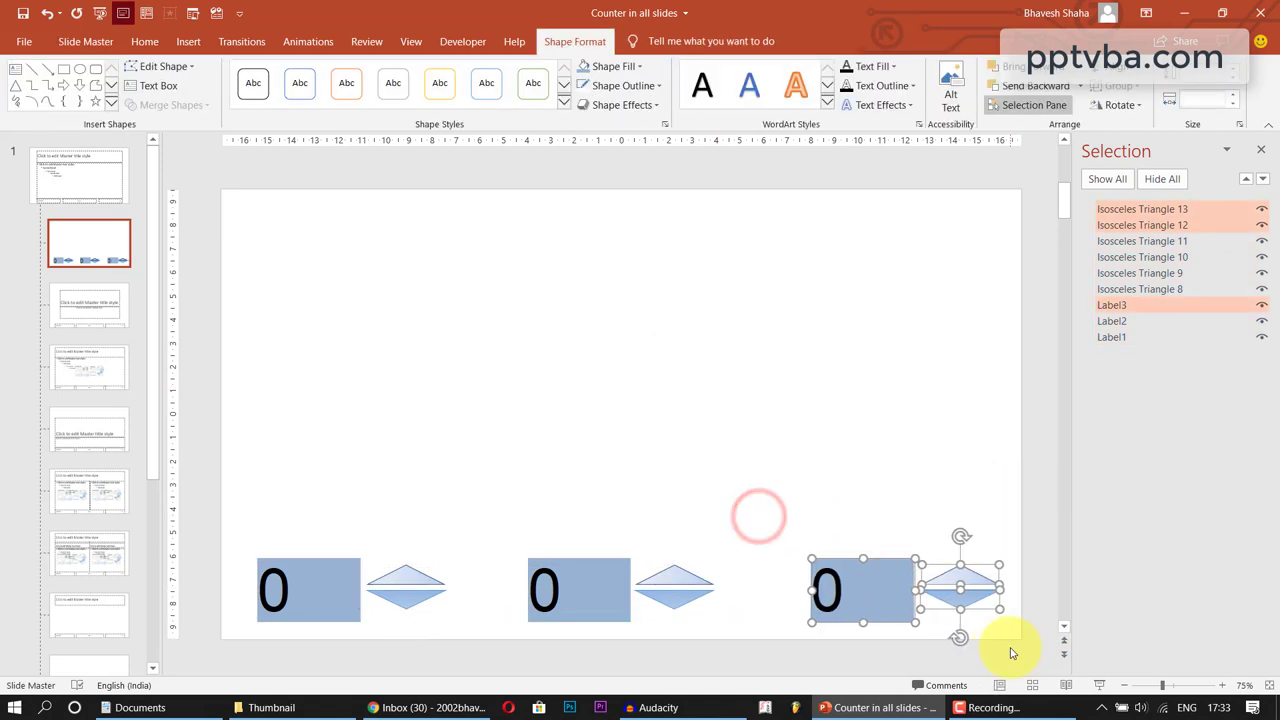
- Nudge the right counter left, then set the left label's TextAlign to 2 - fmTextAlignCenter
key(Left)
key(Left)
key(Left)
click(749, 434)
click(285, 590)
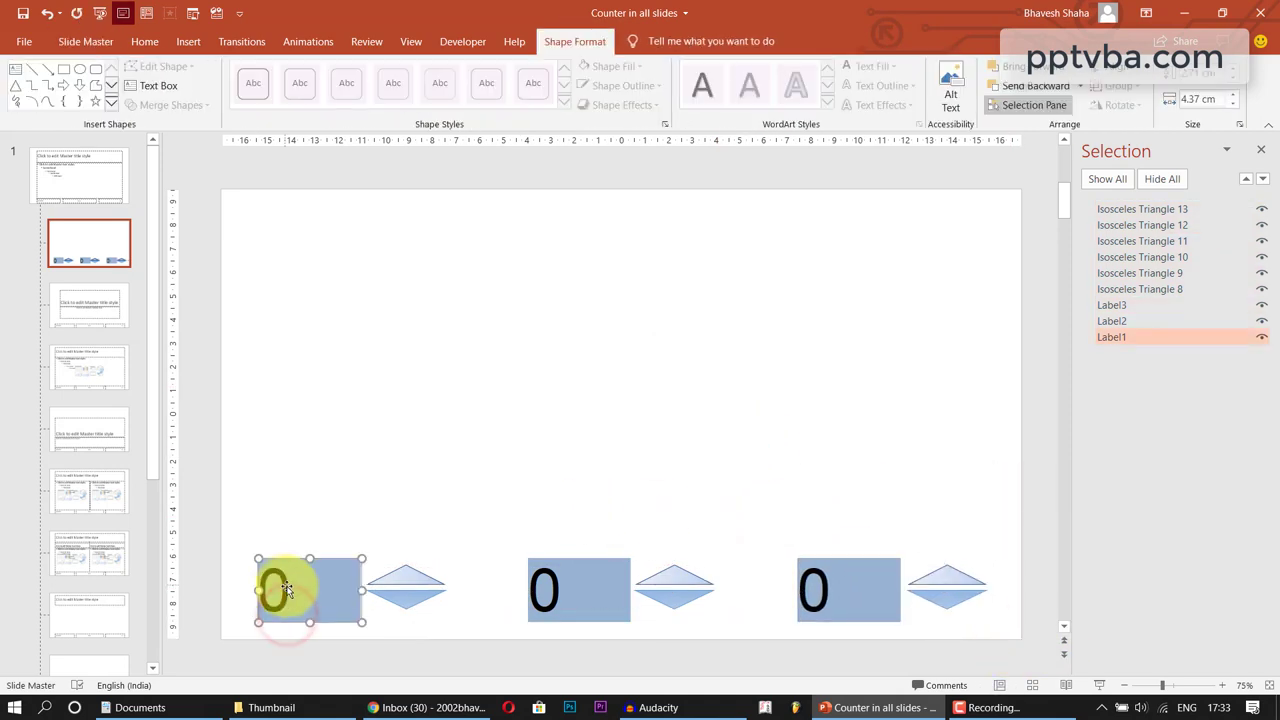
click(462, 41)
click(429, 74)
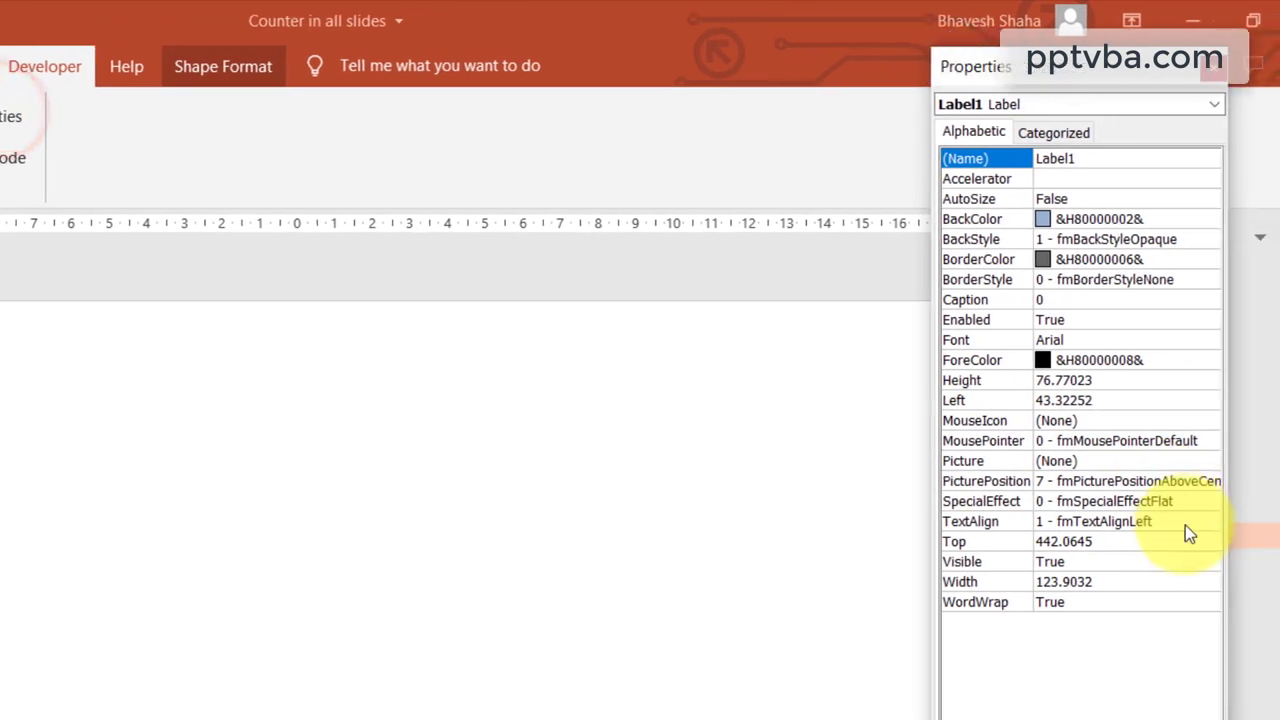
click(1204, 528)
click(1172, 560)
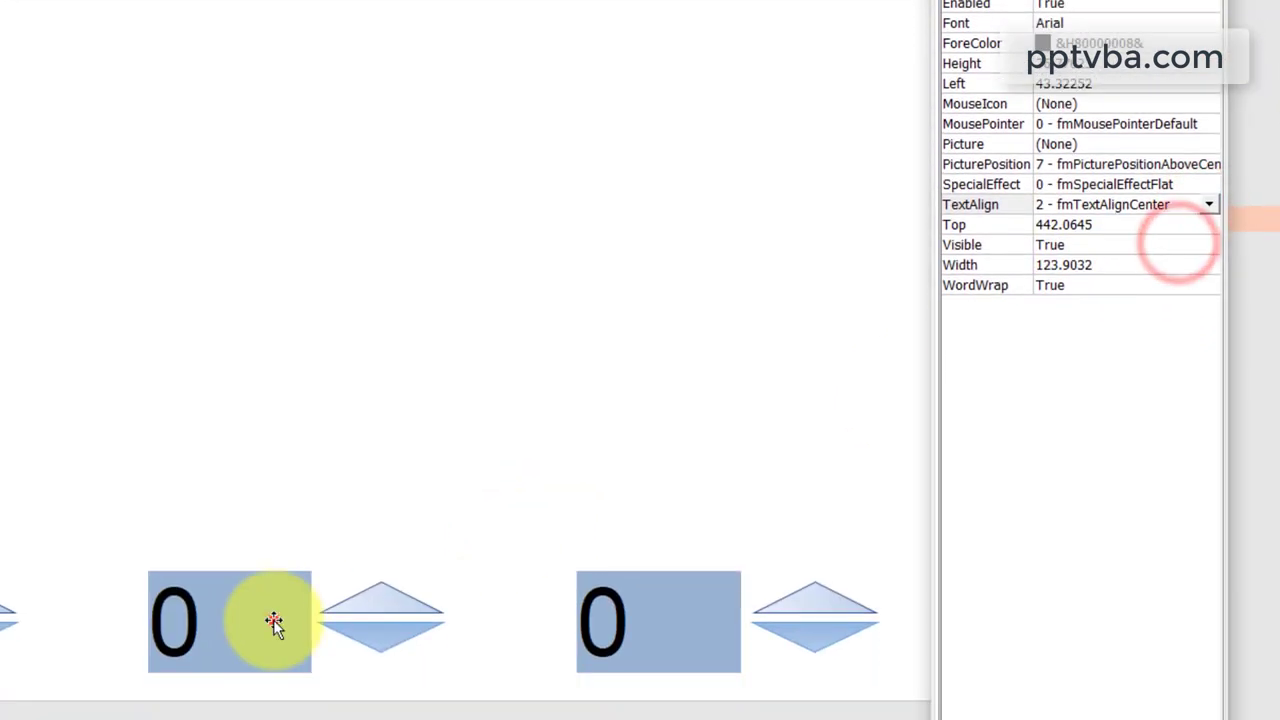
- Set TextAlign to 2 - fmTextAlignCenter for the middle and right labels
click(268, 605)
click(1213, 193)
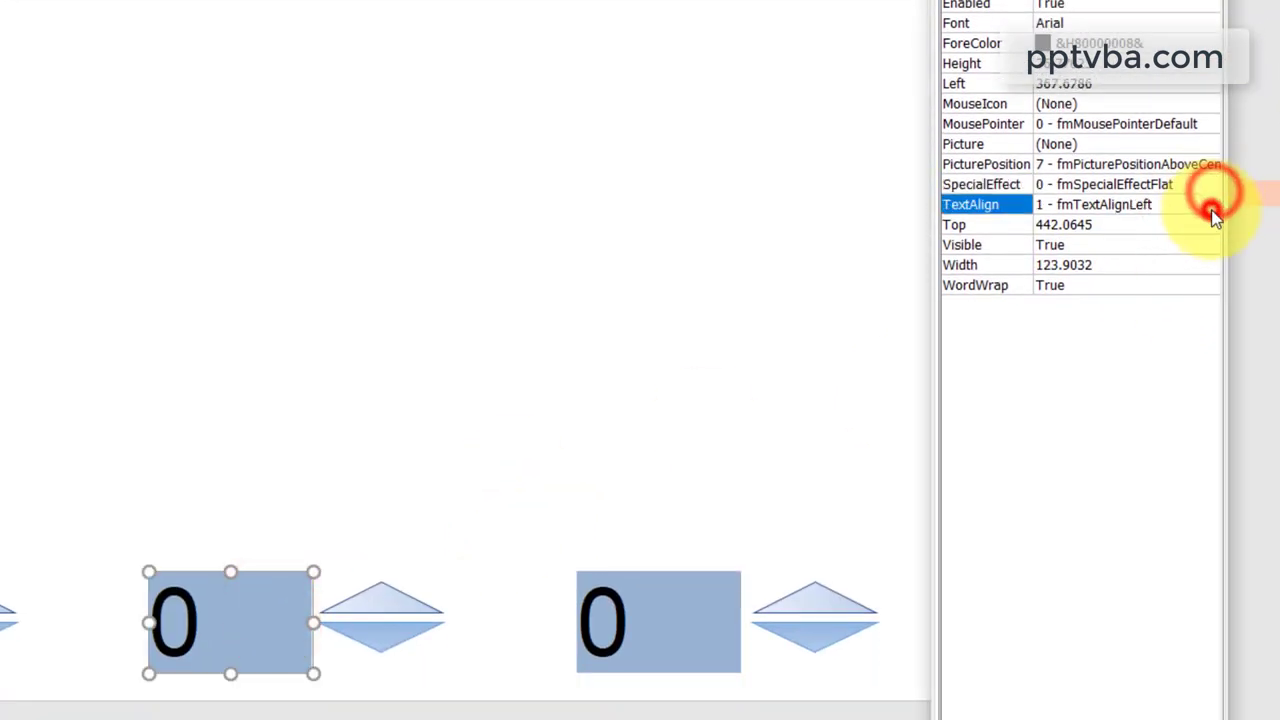
click(1210, 204)
click(1172, 243)
click(630, 573)
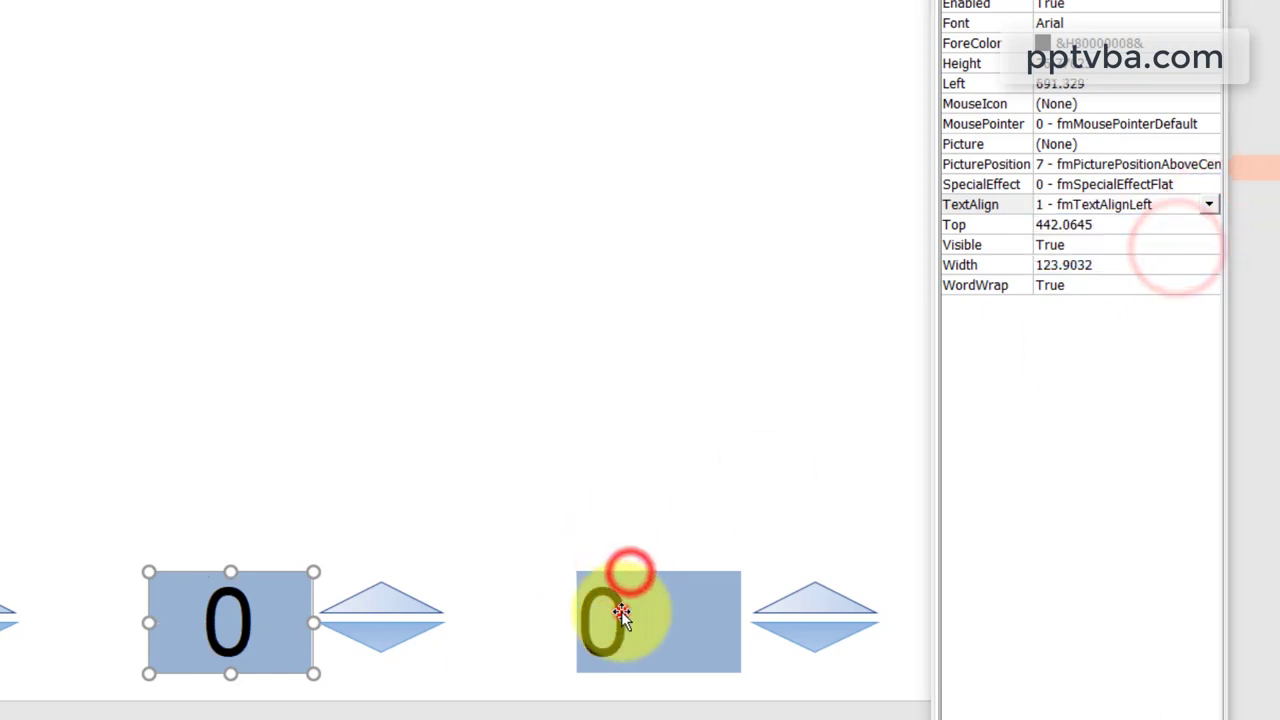
click(1209, 204)
click(1180, 243)
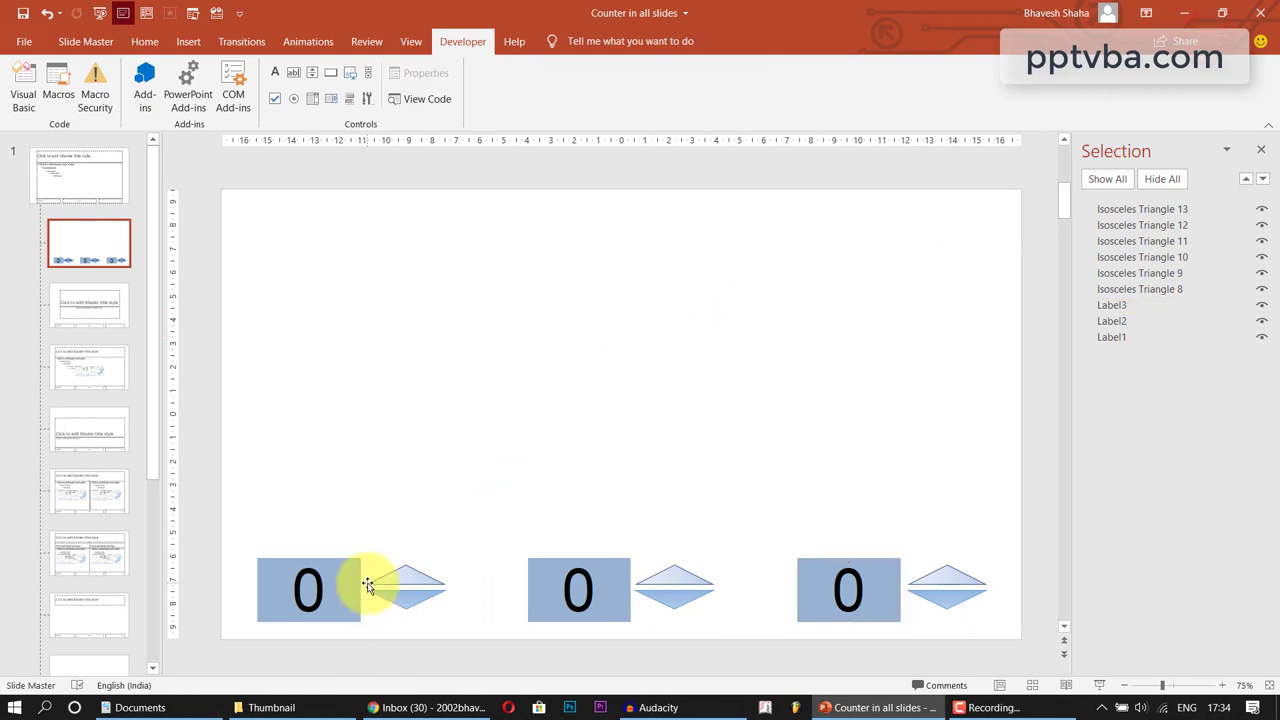
- Open Label1's code and replace its click stub with a LabelOnePlusOne macro adding 1 to the caption
double_click(277, 600)
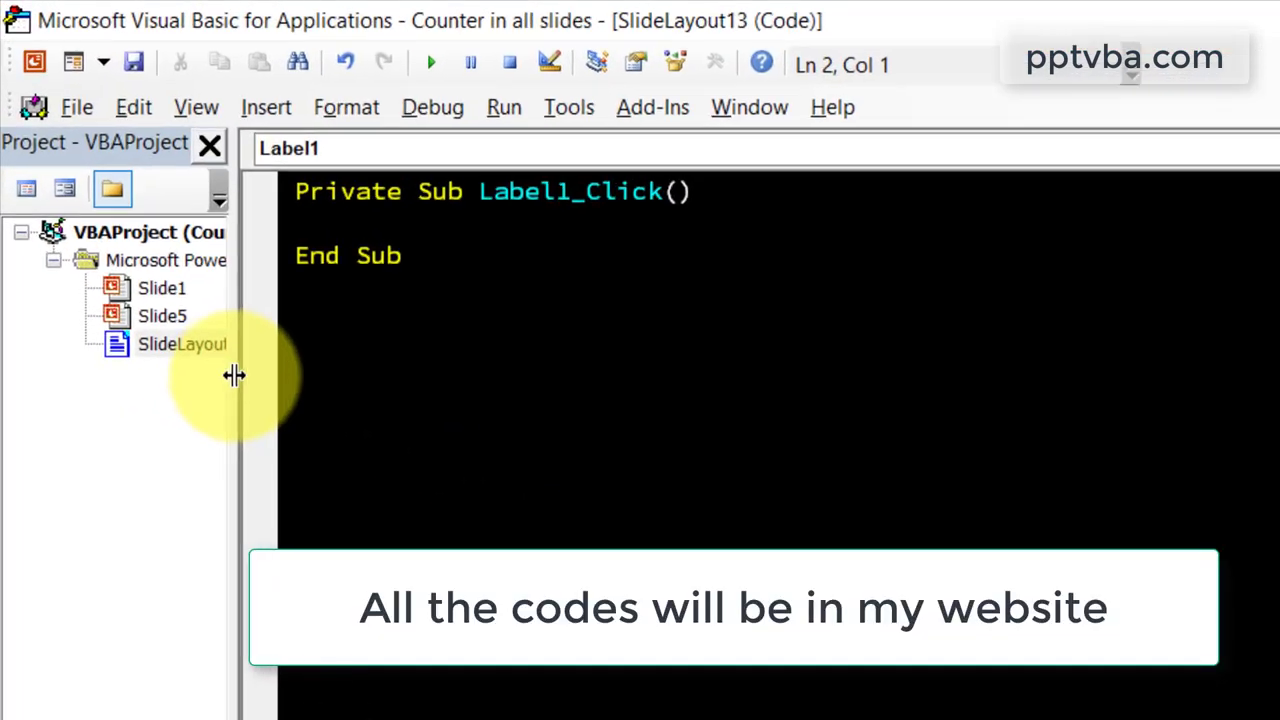
drag(233, 375, 386, 380)
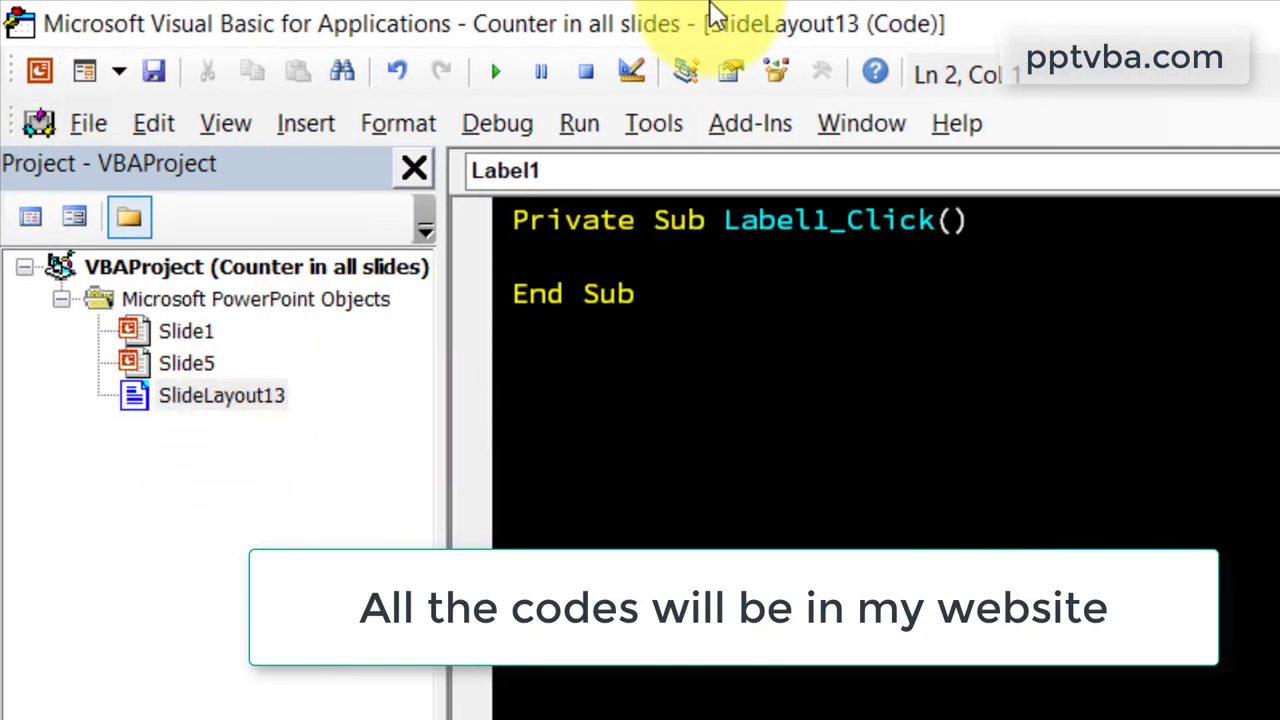
drag(712, 14, 771, 43)
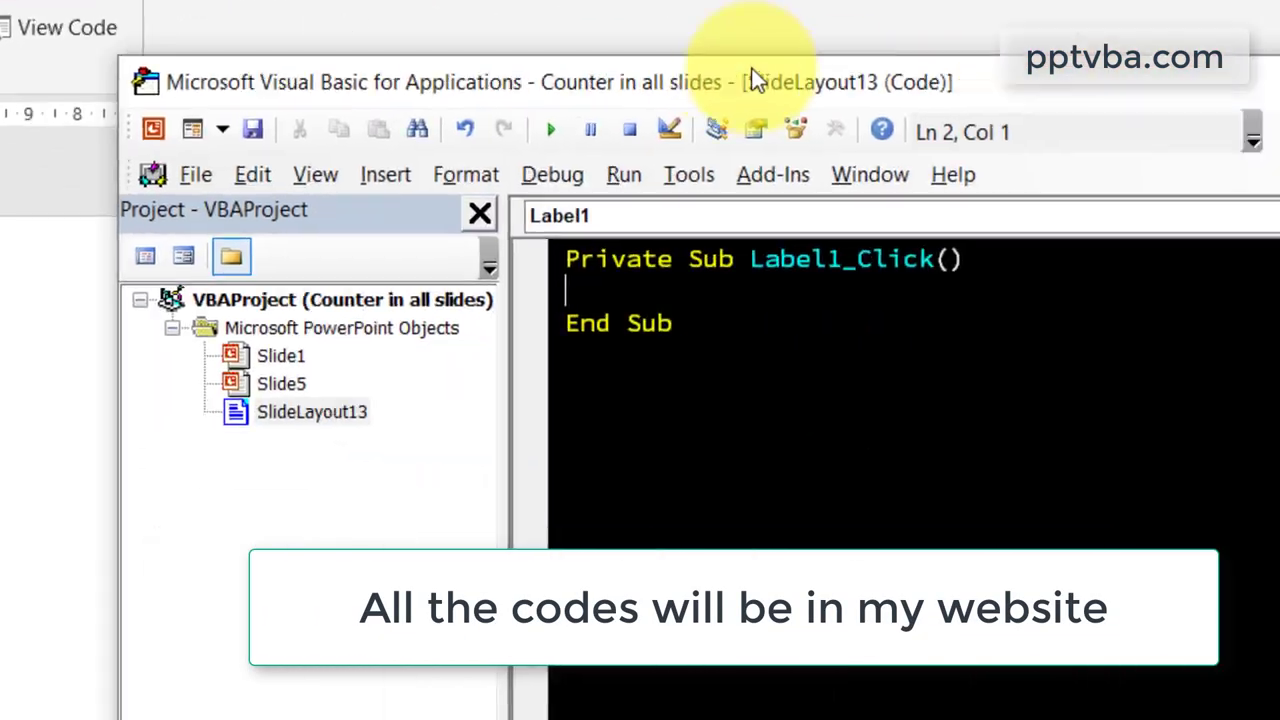
click(383, 328)
key(ctrl+a)
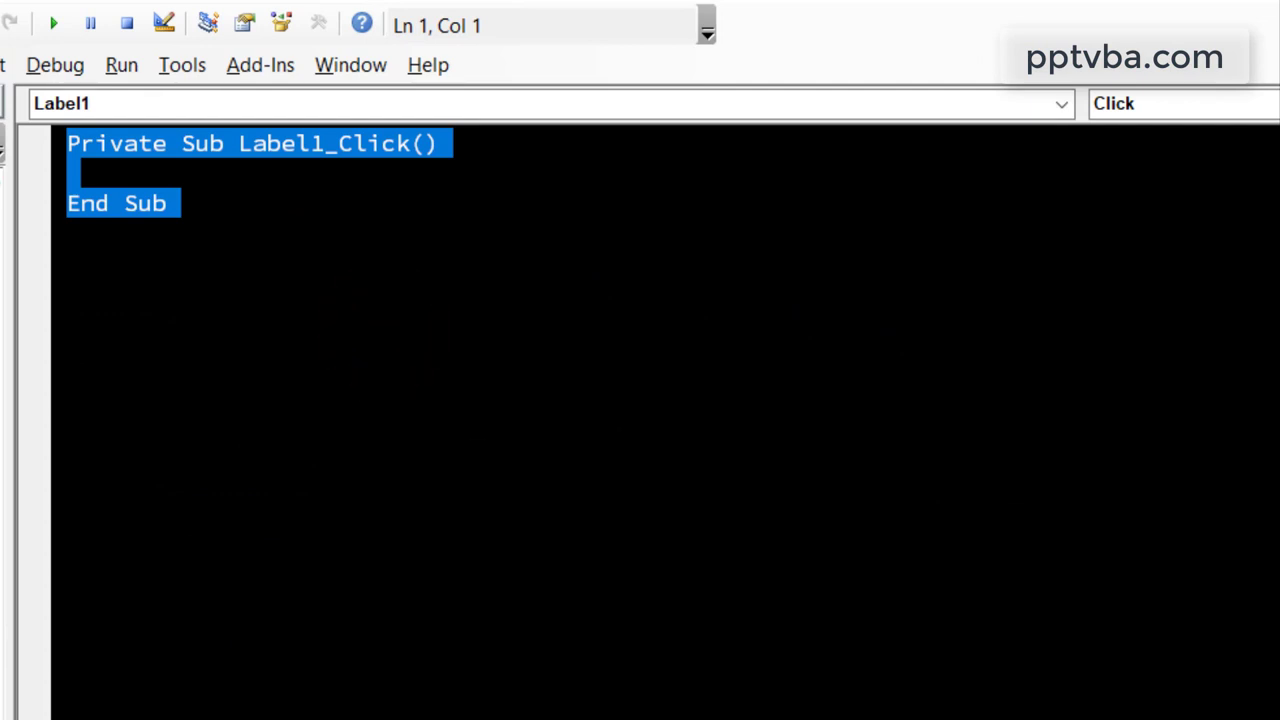
text(Sub LabelOnePlusOne)
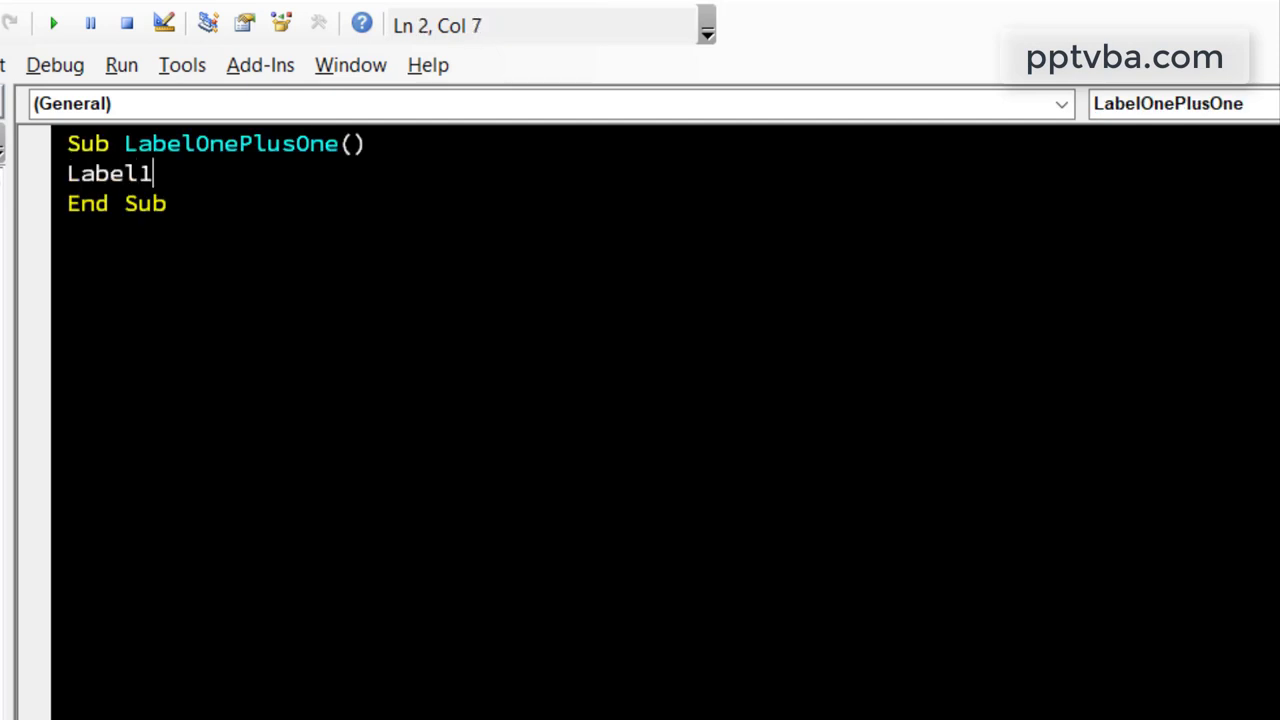
text(.Caption -)
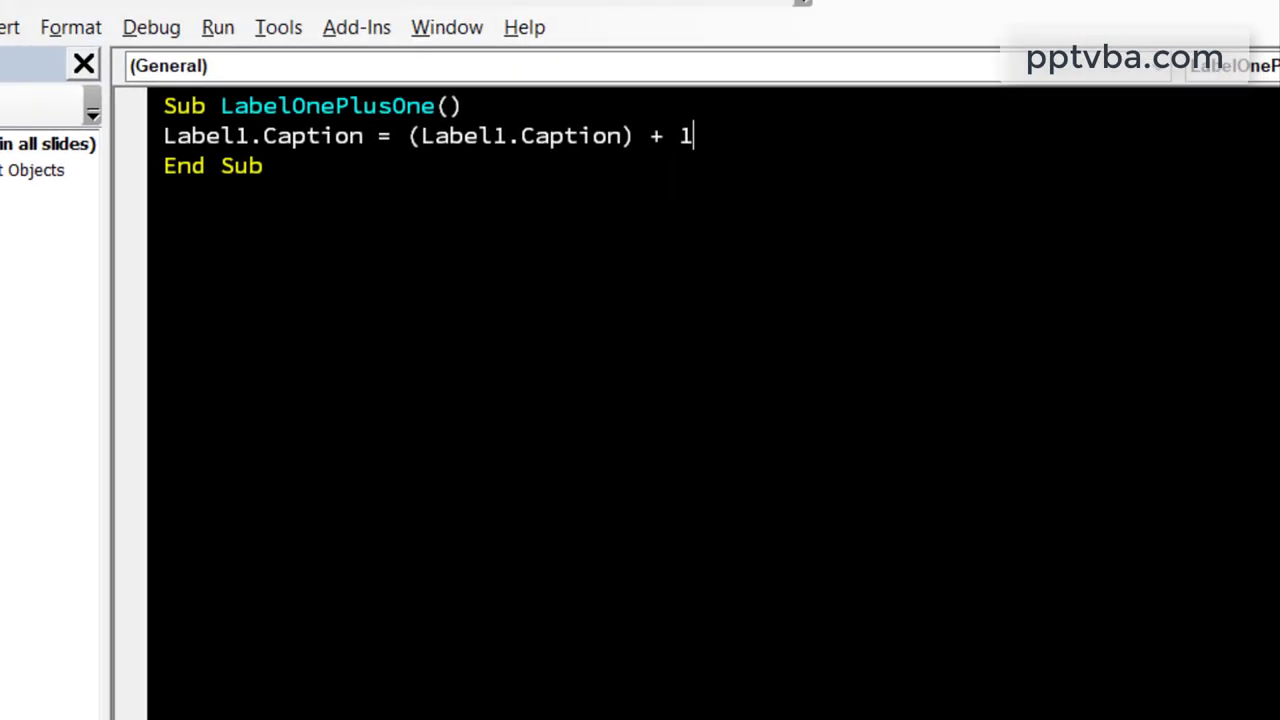
click(250, 158)
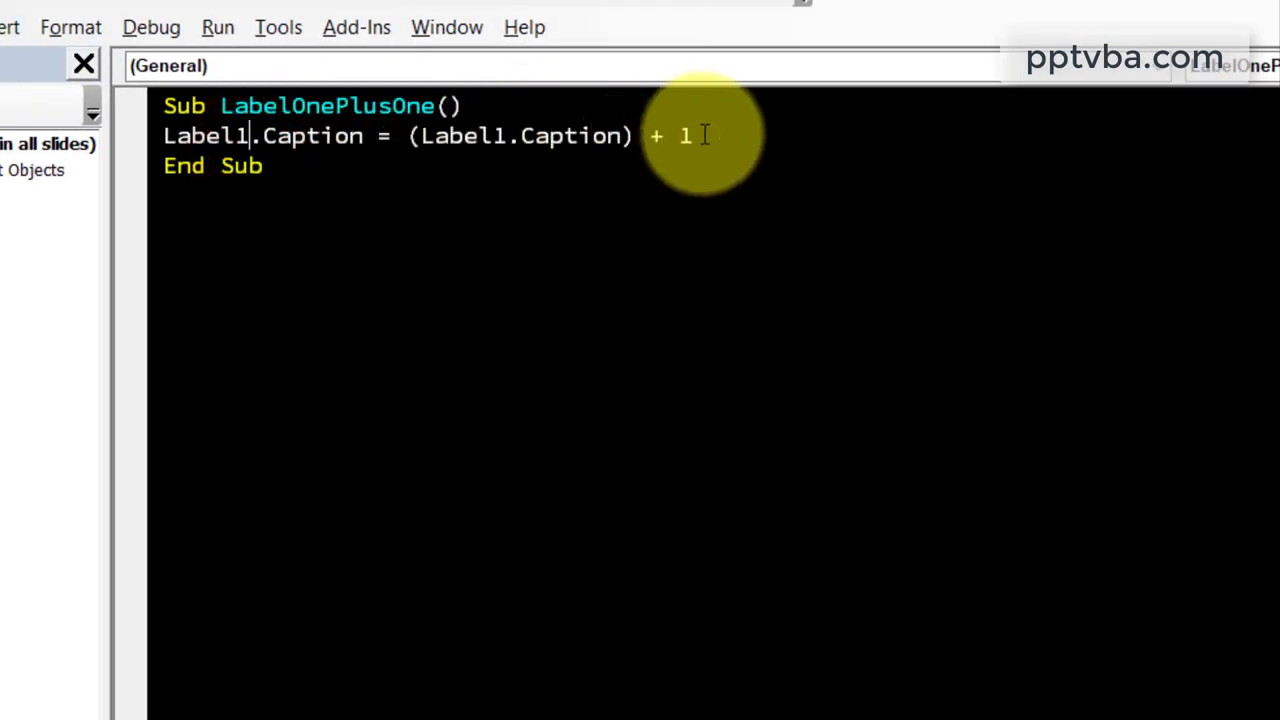
- Duplicate LabelOnePlusOne below and start renaming the copy to LabelOneMinusOne
drag(705, 135, 160, 136)
drag(451, 180, 163, 105)
key(ctrl+c)
click(343, 208)
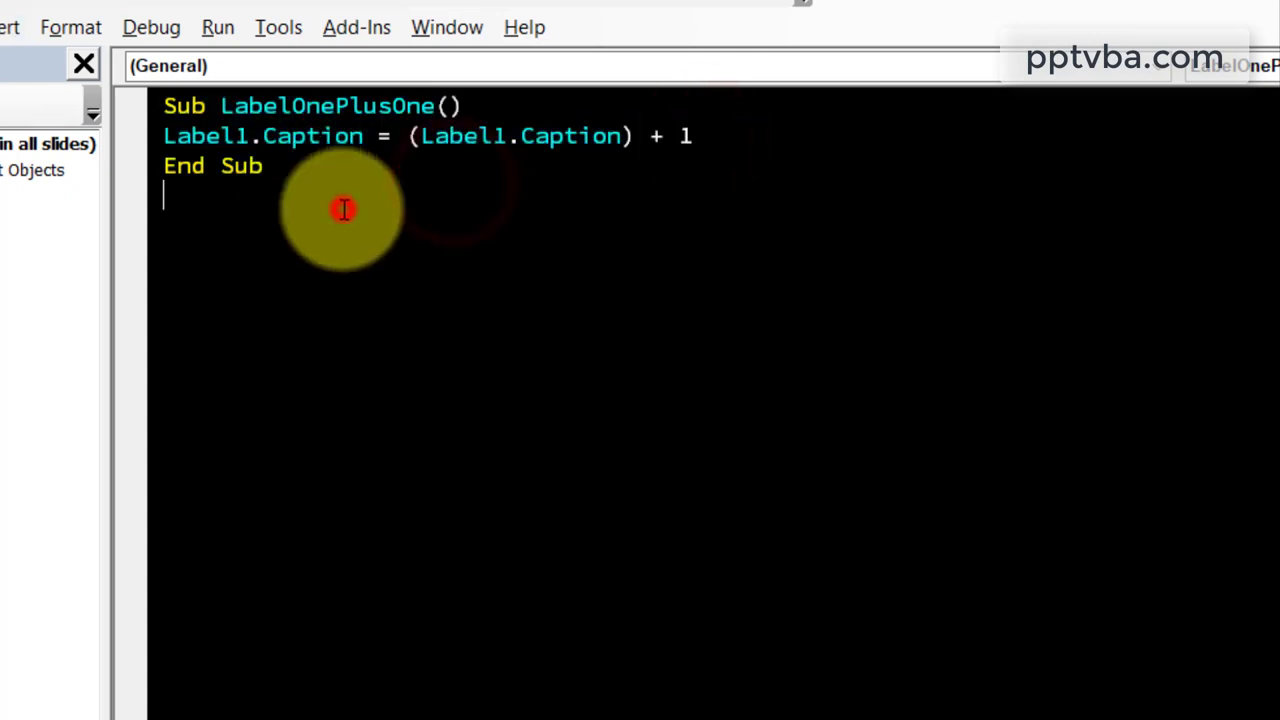
key(ctrl+v)
drag(390, 194, 335, 198)
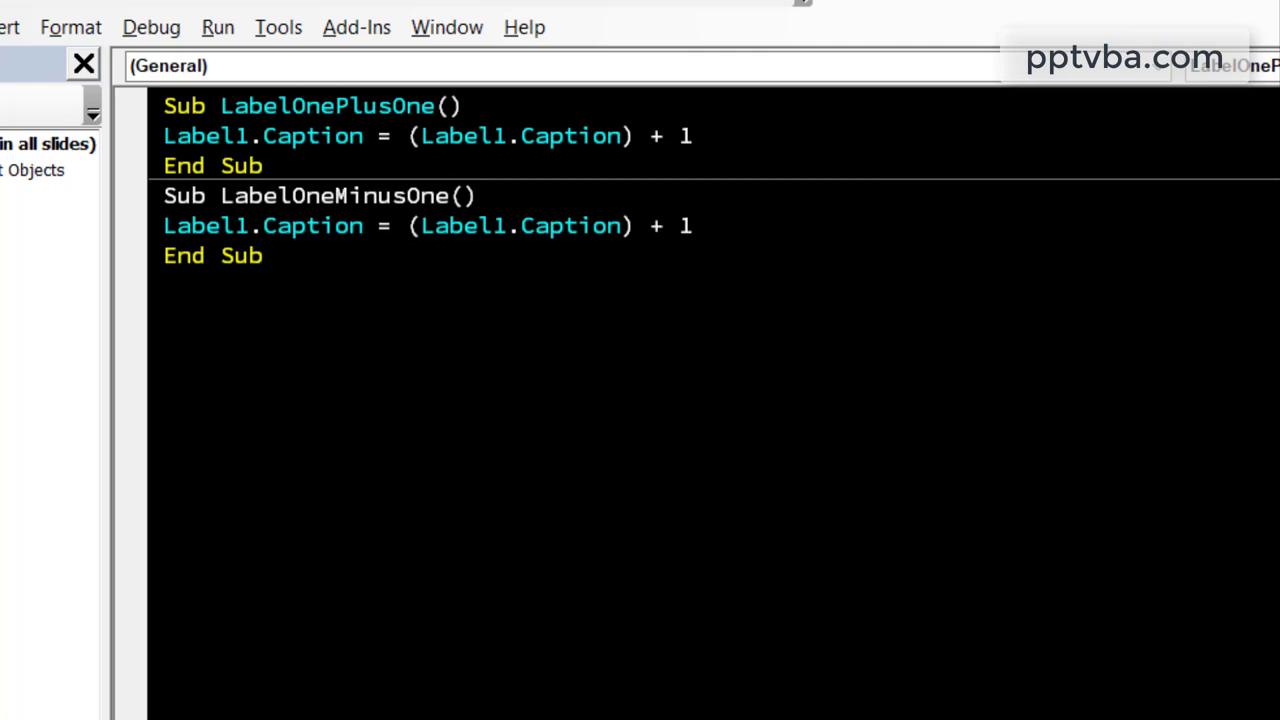
- Duplicate both Label1 macros and turn the copies into LabelTwo macros referencing Label2
click(649, 257)
click(491, 312)
key(ctrl+a)
key(ctrl+c)
click(420, 400)
key(ctrl+v)
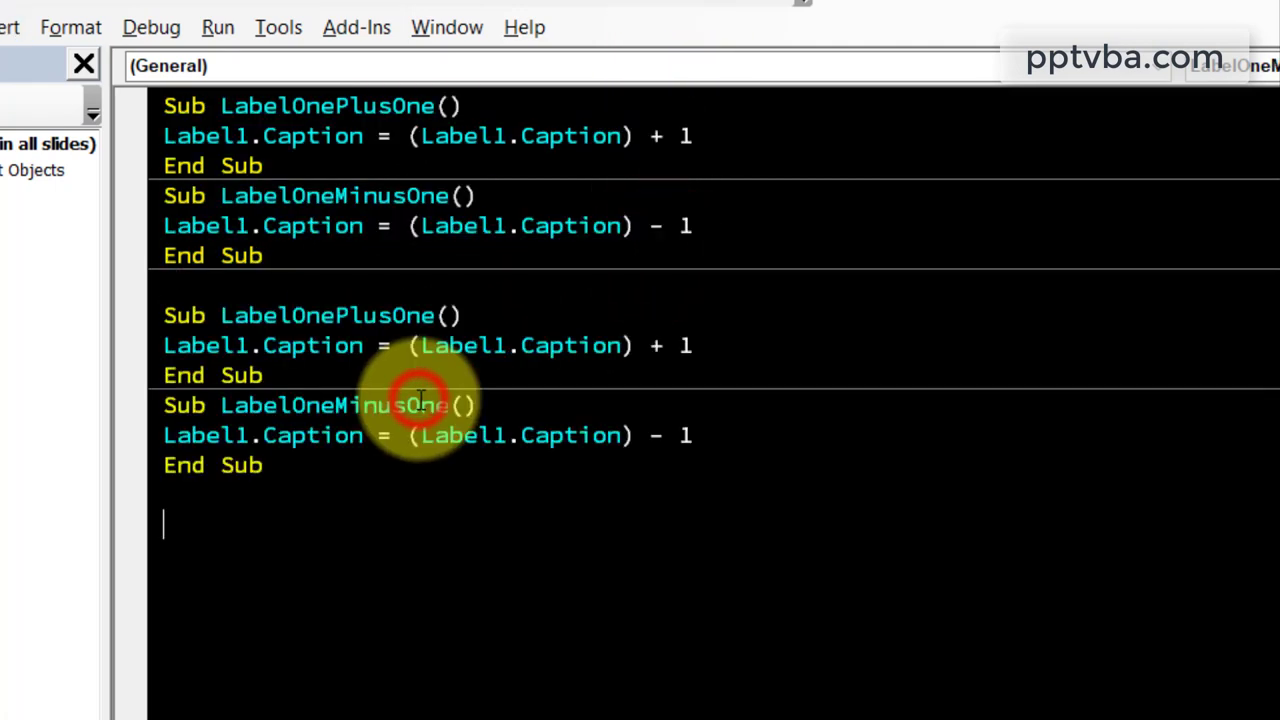
click(400, 194)
drag(334, 313, 291, 316)
text(Two)
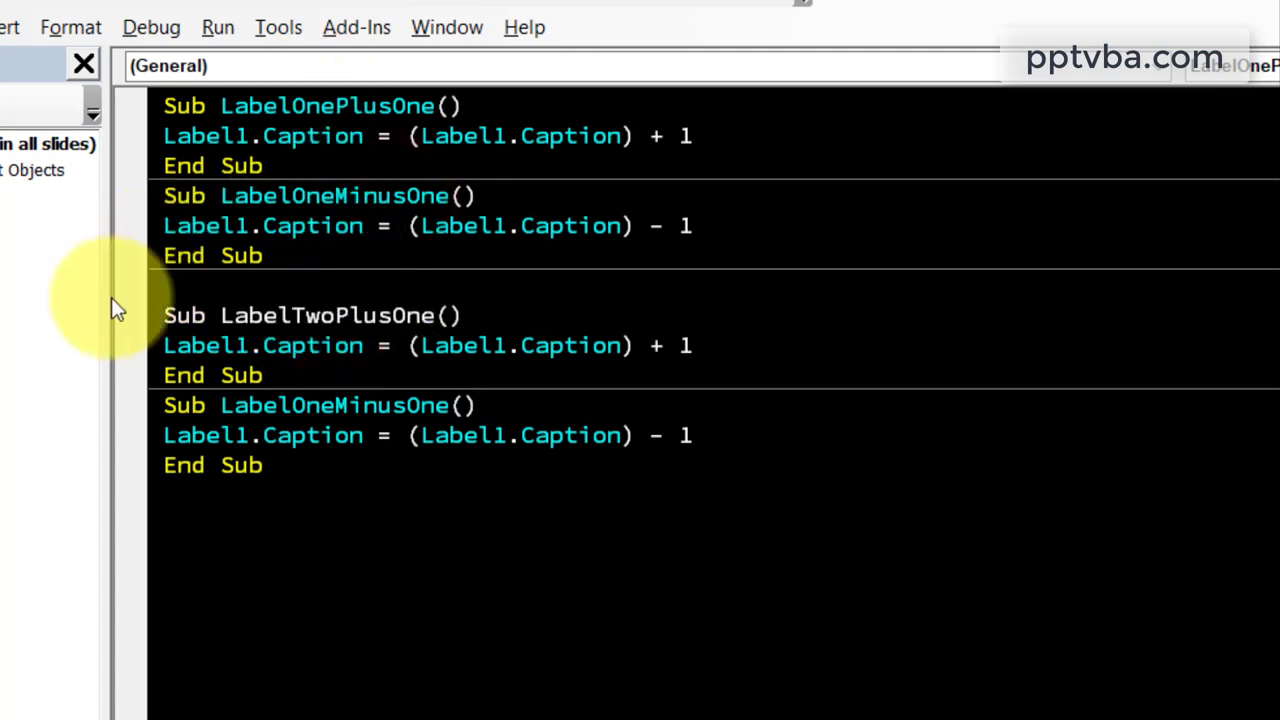
click(244, 345)
key(BackSpace)
text(2)
drag(462, 316, 491, 332)
click(500, 345)
- Paste another copy and convert it into LabelThreePlusOne and LabelThreeMinusOne using Label3
click(286, 546)
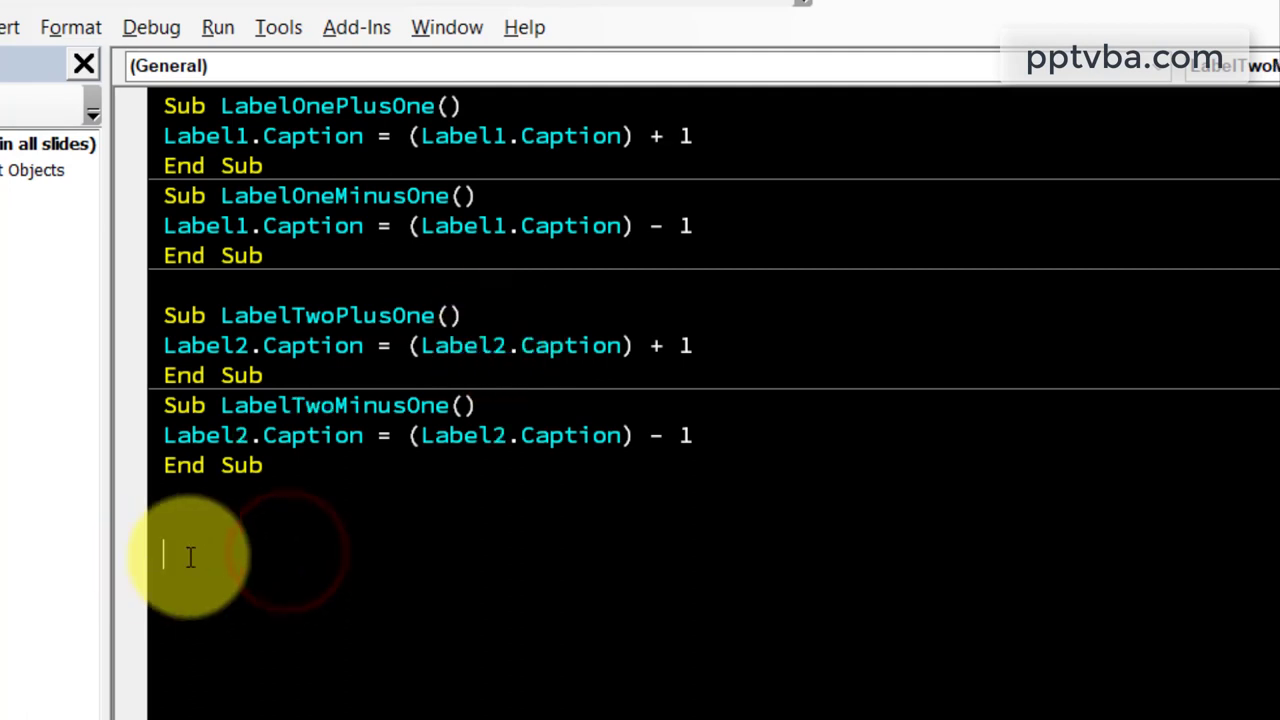
key(ctrl+v)
drag(296, 557, 333, 560)
text(Three)
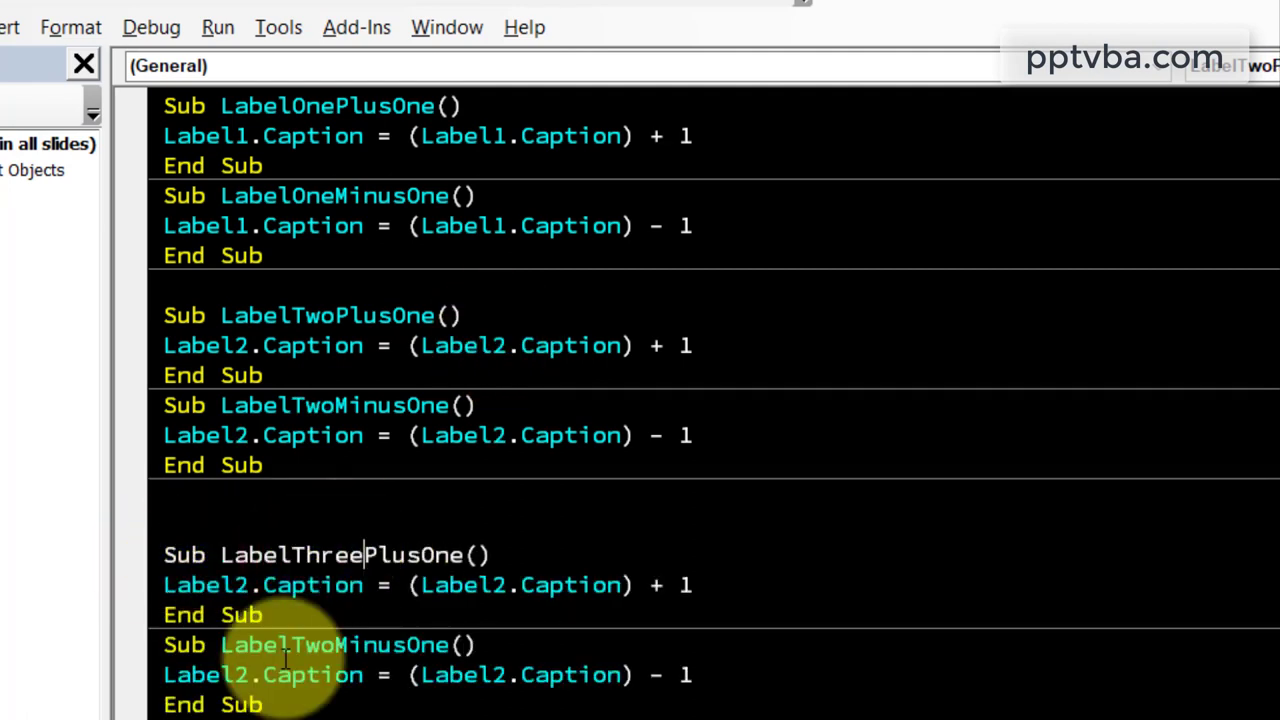
click(250, 588)
key(BackSpace)
text(3)
click(500, 585)
key(BackSpace)
text(3)
click(500, 675)
text(3)
click(250, 675)
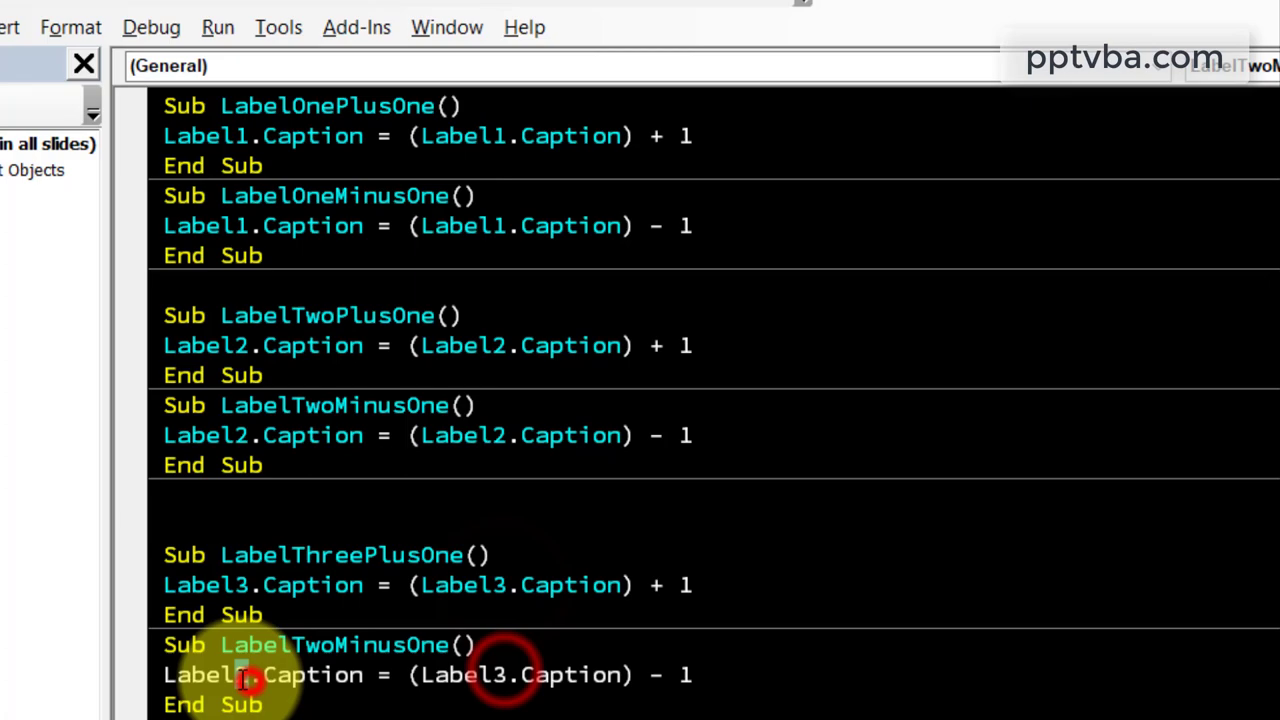
text(3)
drag(335, 645, 295, 645)
key(BackSpace)
text(Three)
- Remove the extra blank line above LabelThreePlusOne
click(372, 368)
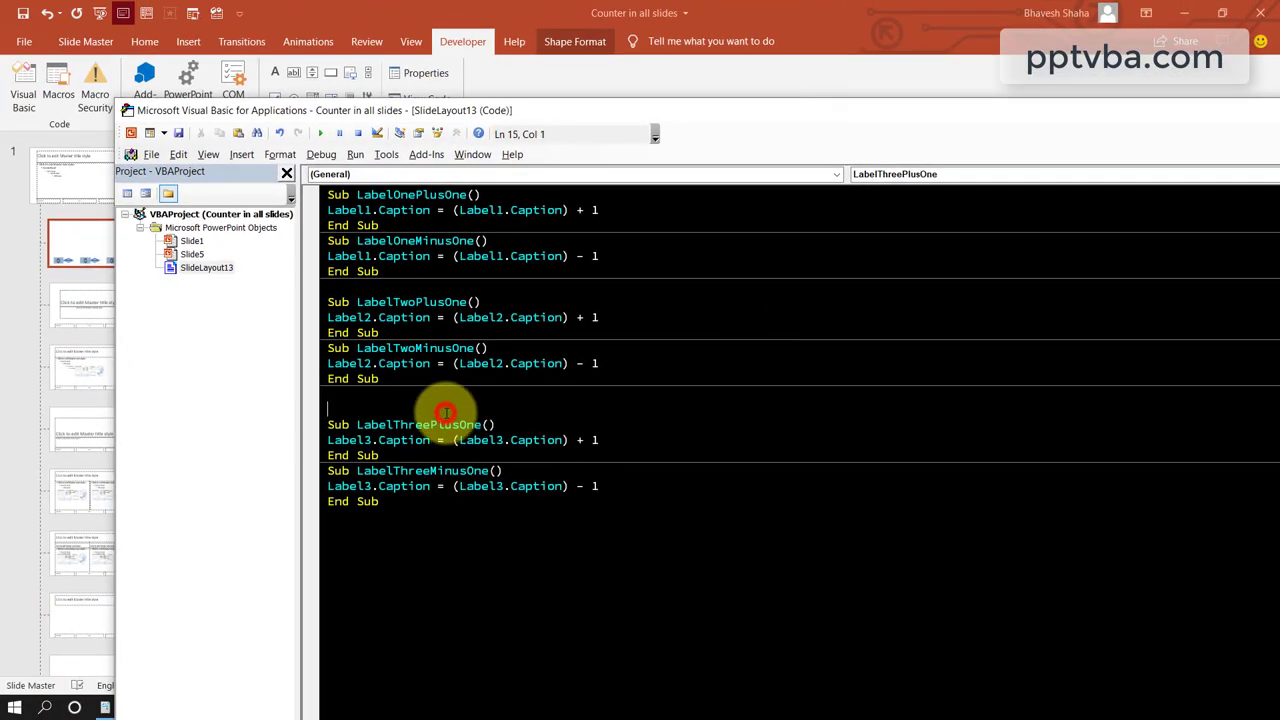
key(BackSpace)
drag(497, 117, 128, 277)
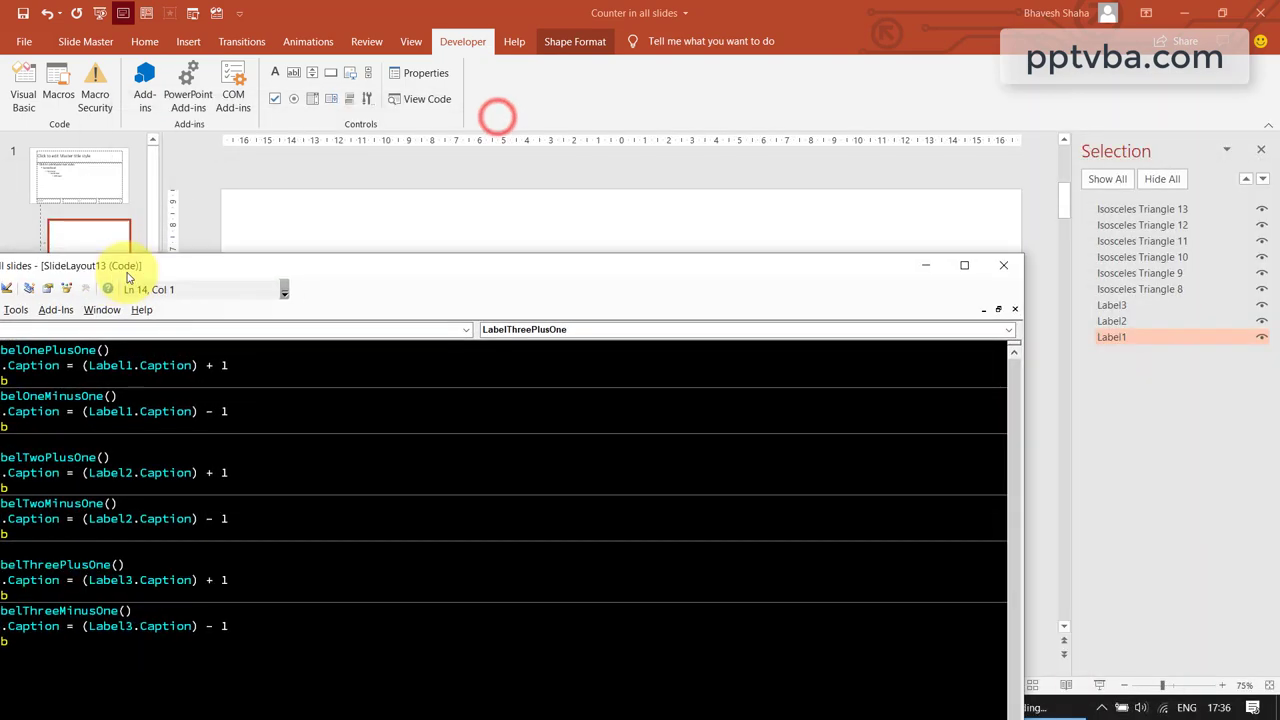
- Set the first counter's up triangle to run the LabelOnePlusOne macro on click
click(1001, 268)
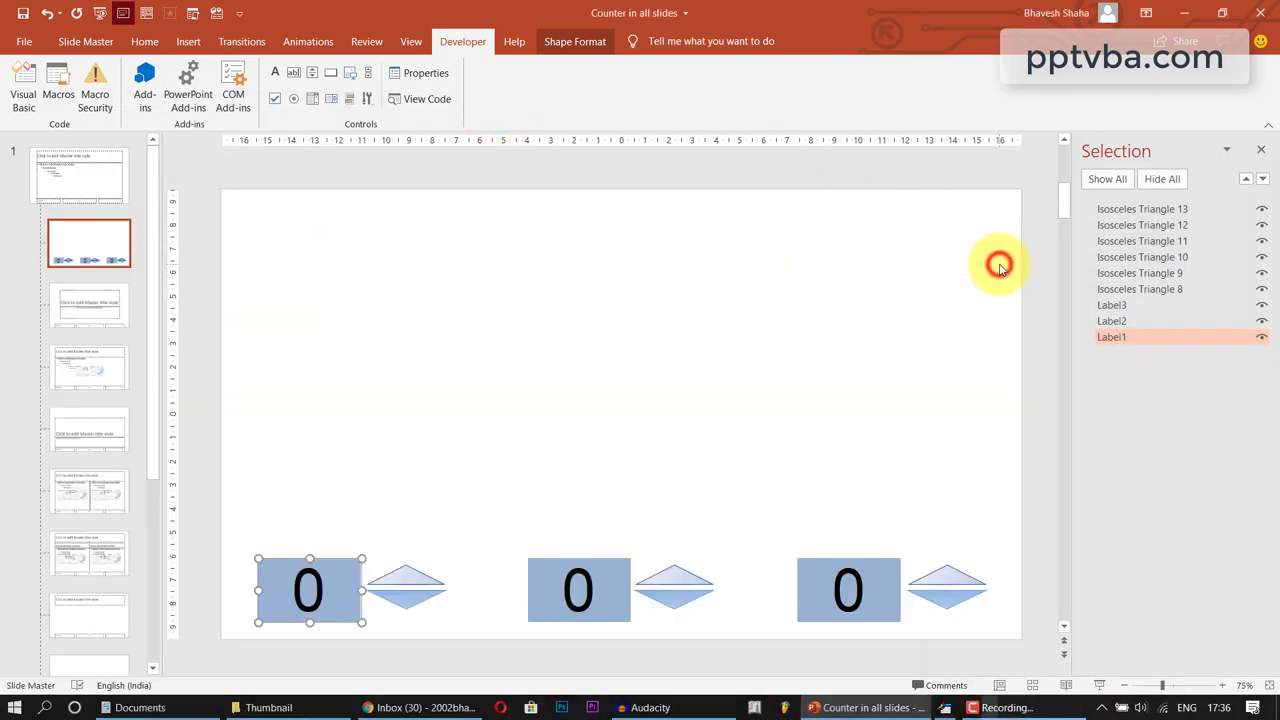
click(409, 574)
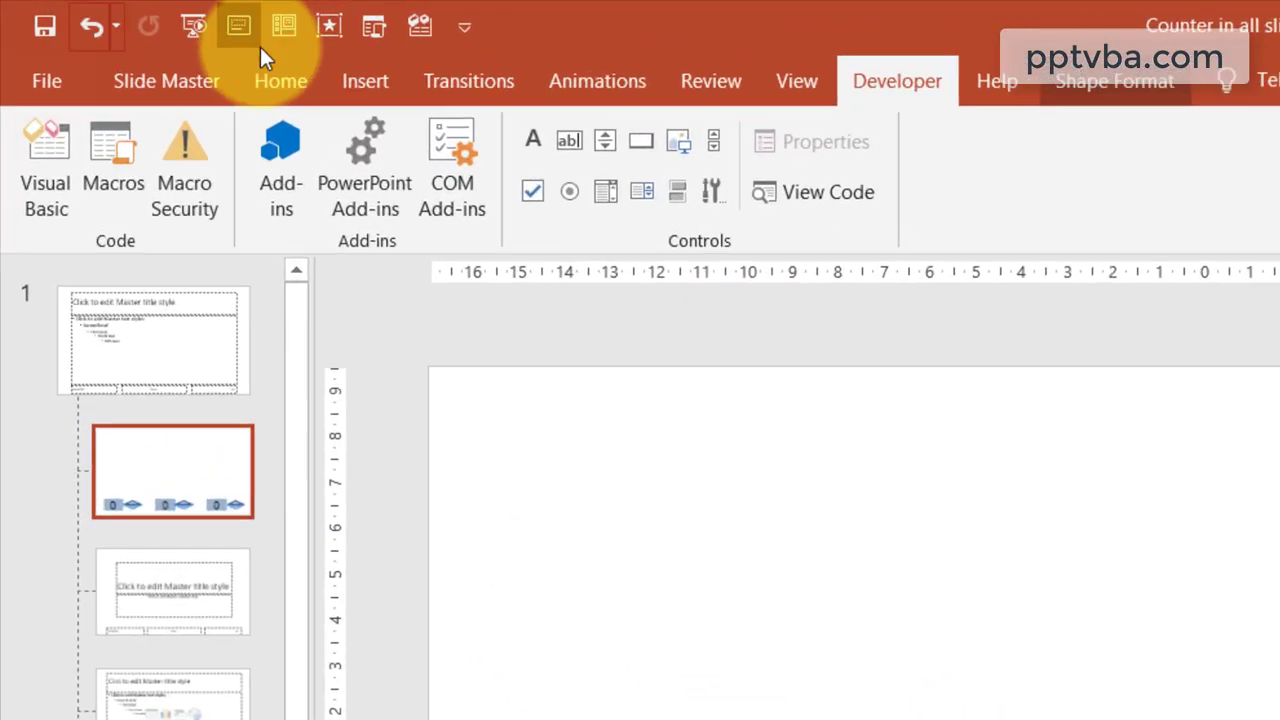
click(188, 41)
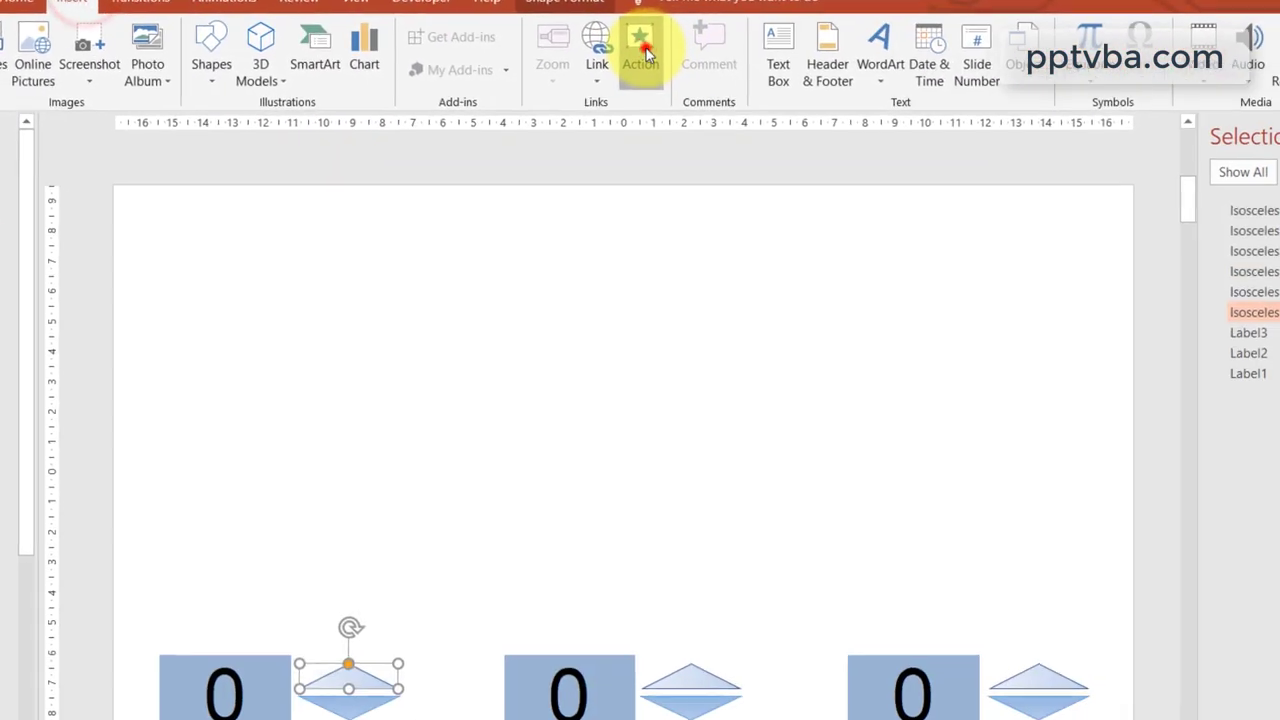
click(1038, 120)
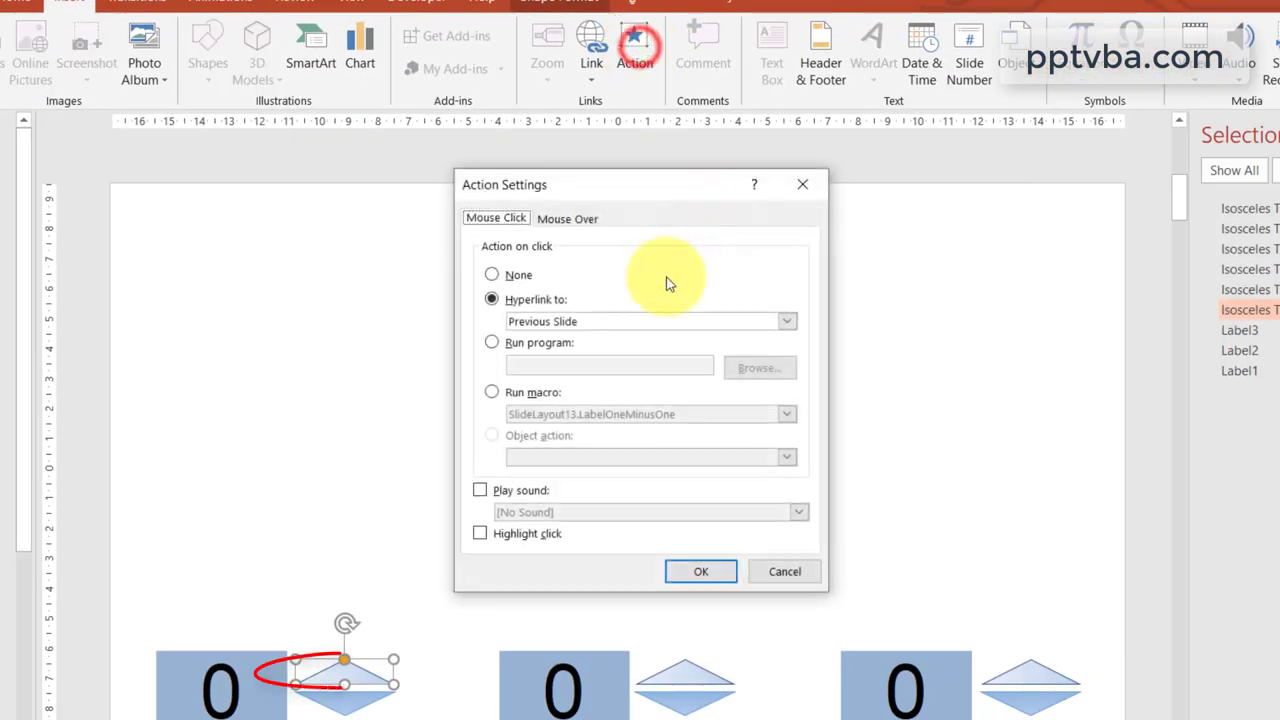
click(543, 390)
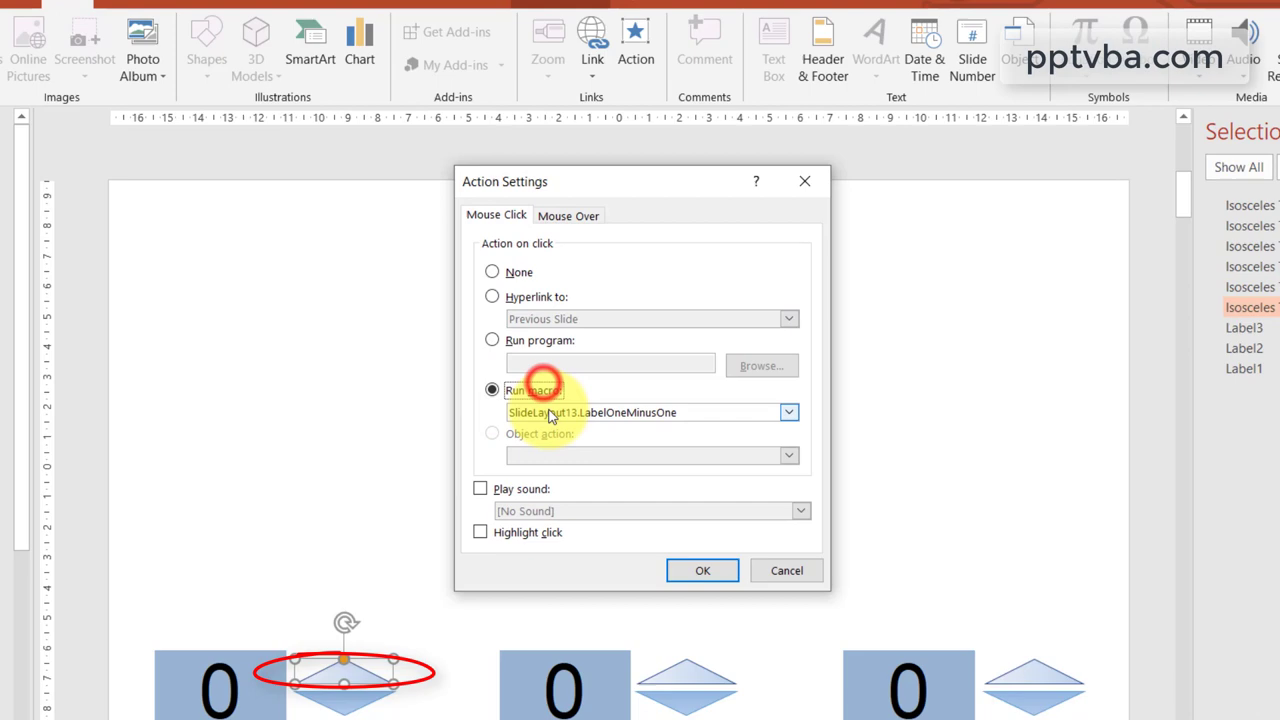
click(539, 413)
click(578, 458)
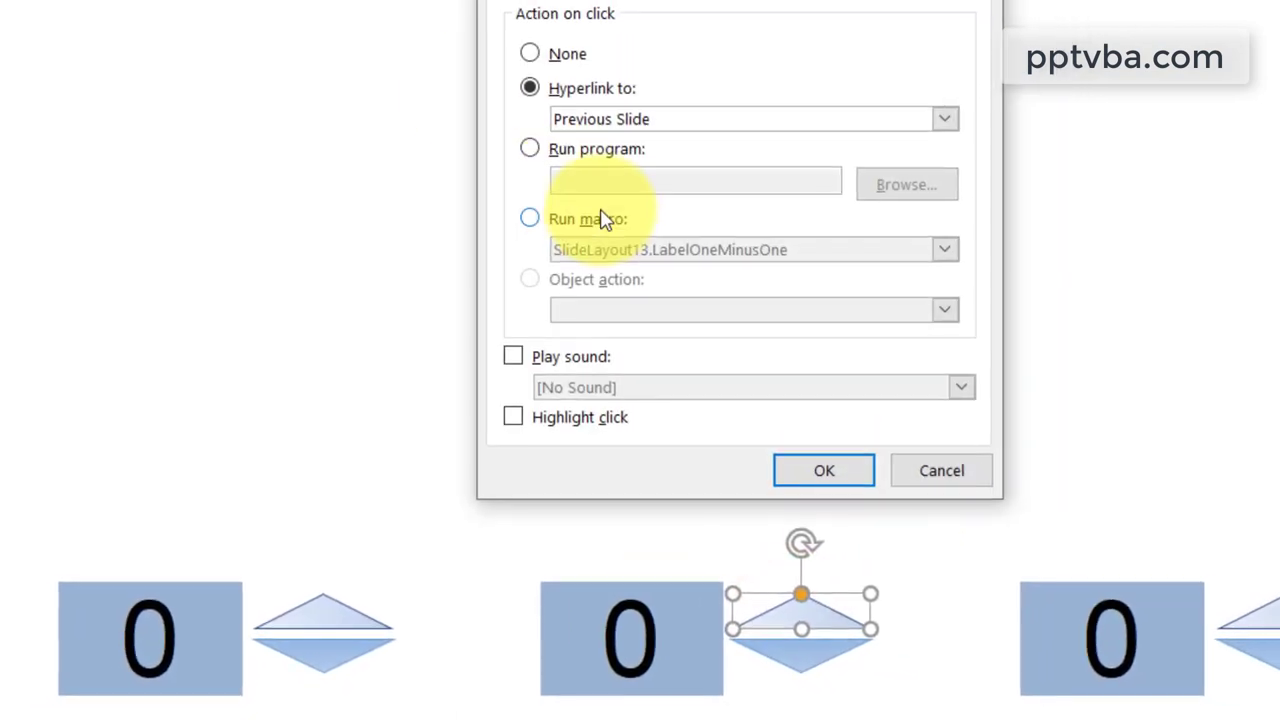
- Set the middle counter's triangles to run LabelTwoPlusOne and LabelTwoMinusOne
click(605, 220)
click(636, 249)
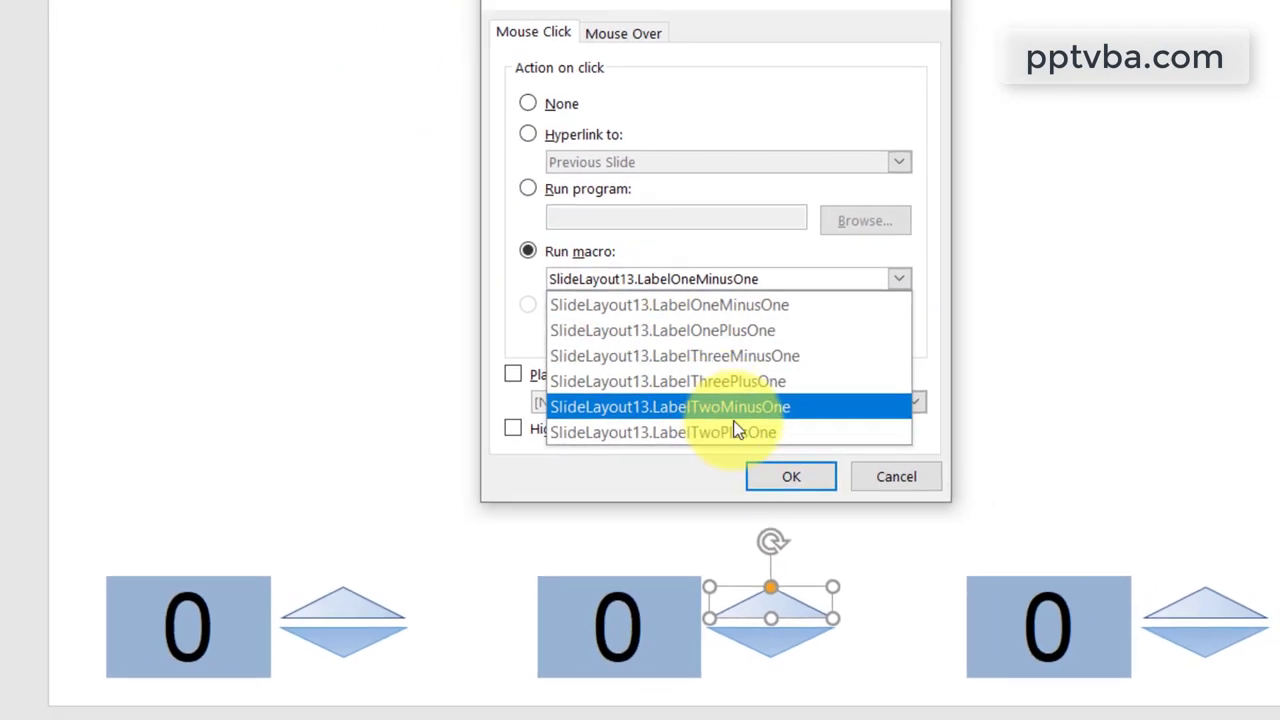
click(737, 432)
click(762, 476)
click(762, 648)
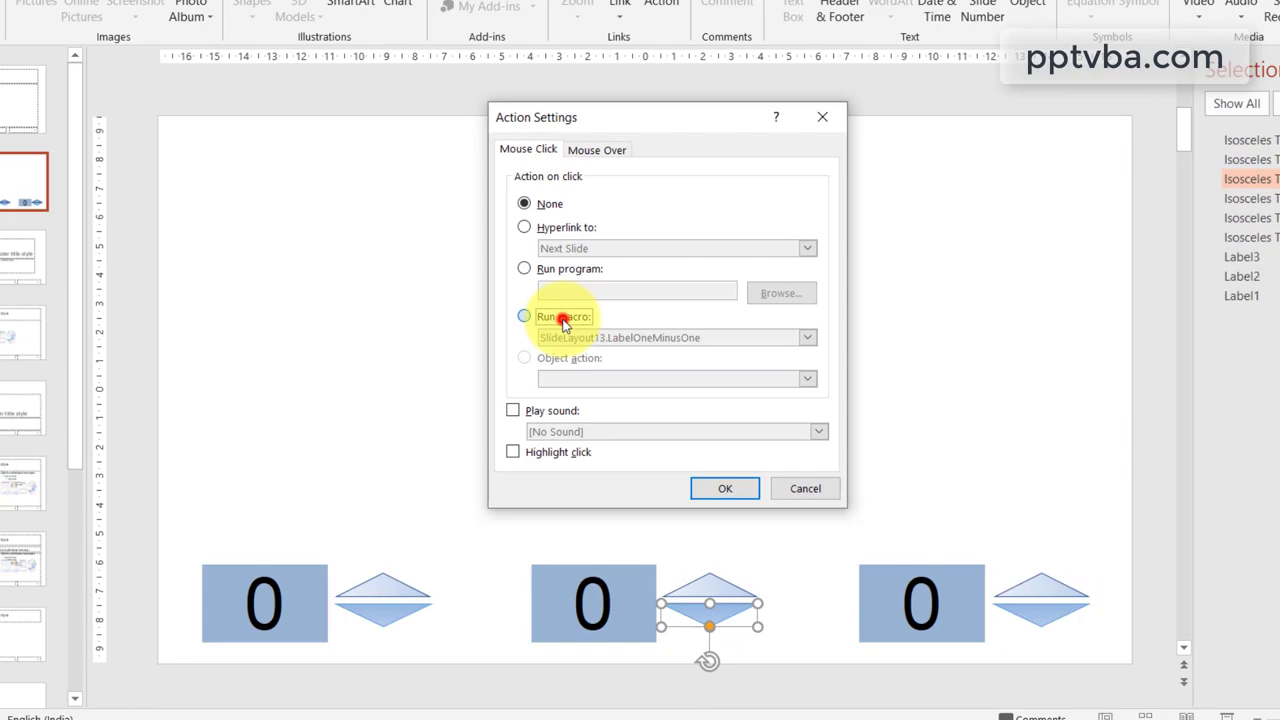
click(563, 320)
click(603, 337)
click(675, 437)
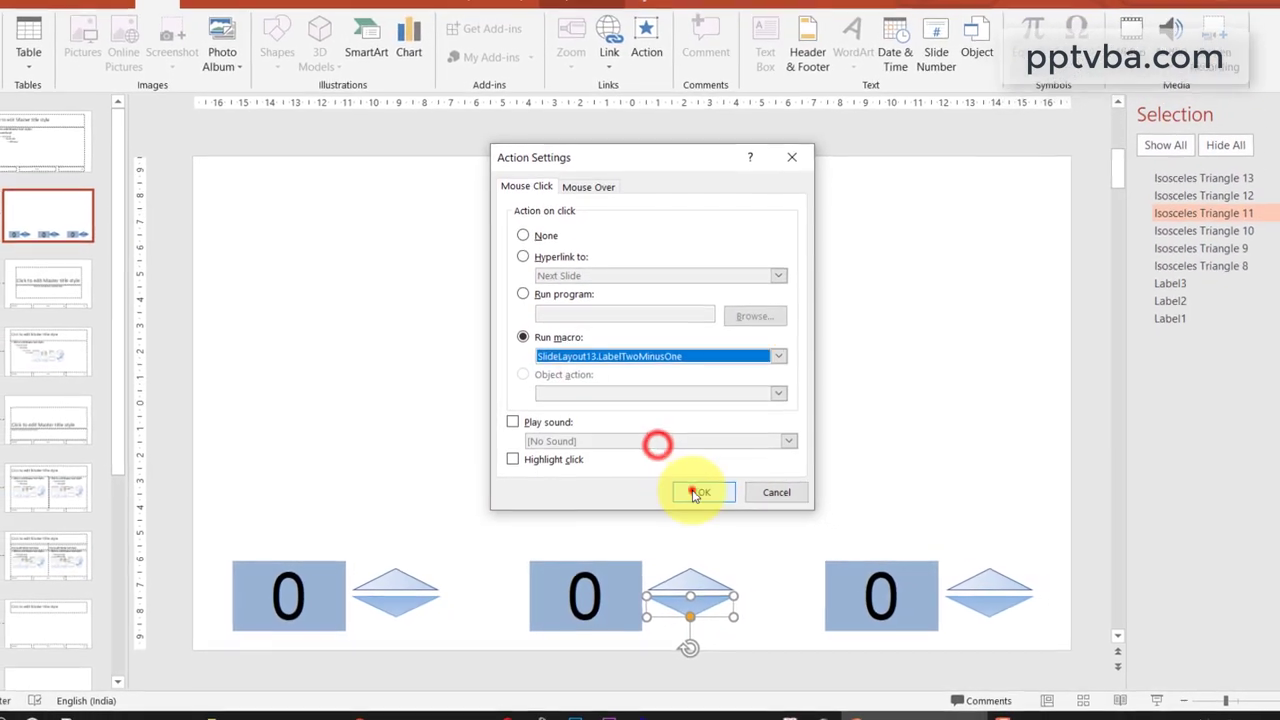
click(697, 492)
- Set the right counter's triangles to run LabelThreePlusOne and LabelThreeMinusOne
click(993, 586)
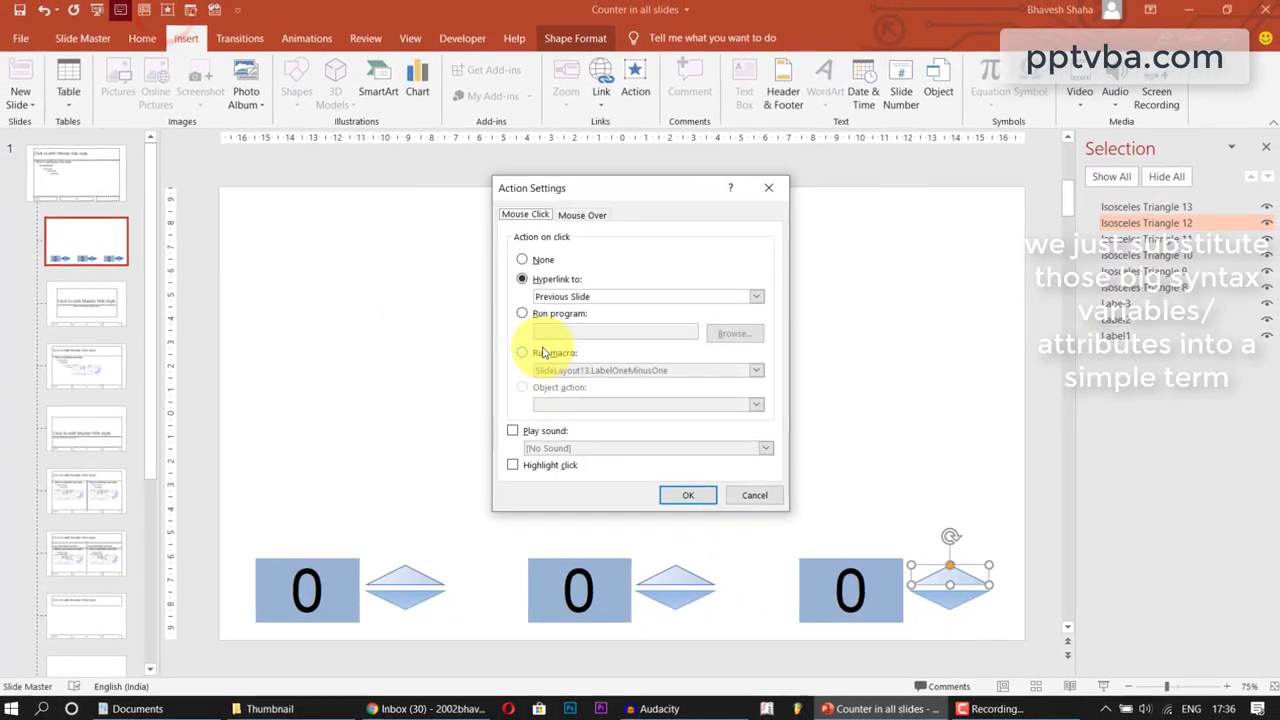
click(524, 348)
click(566, 364)
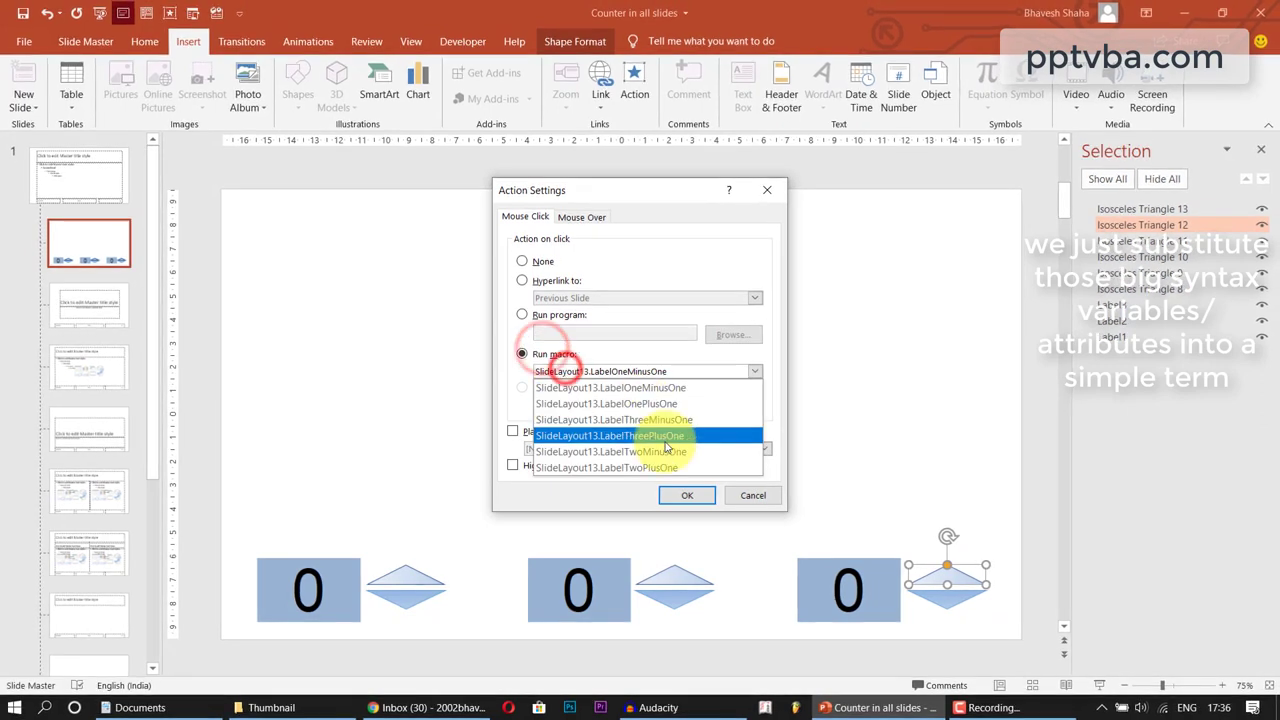
click(682, 442)
click(693, 490)
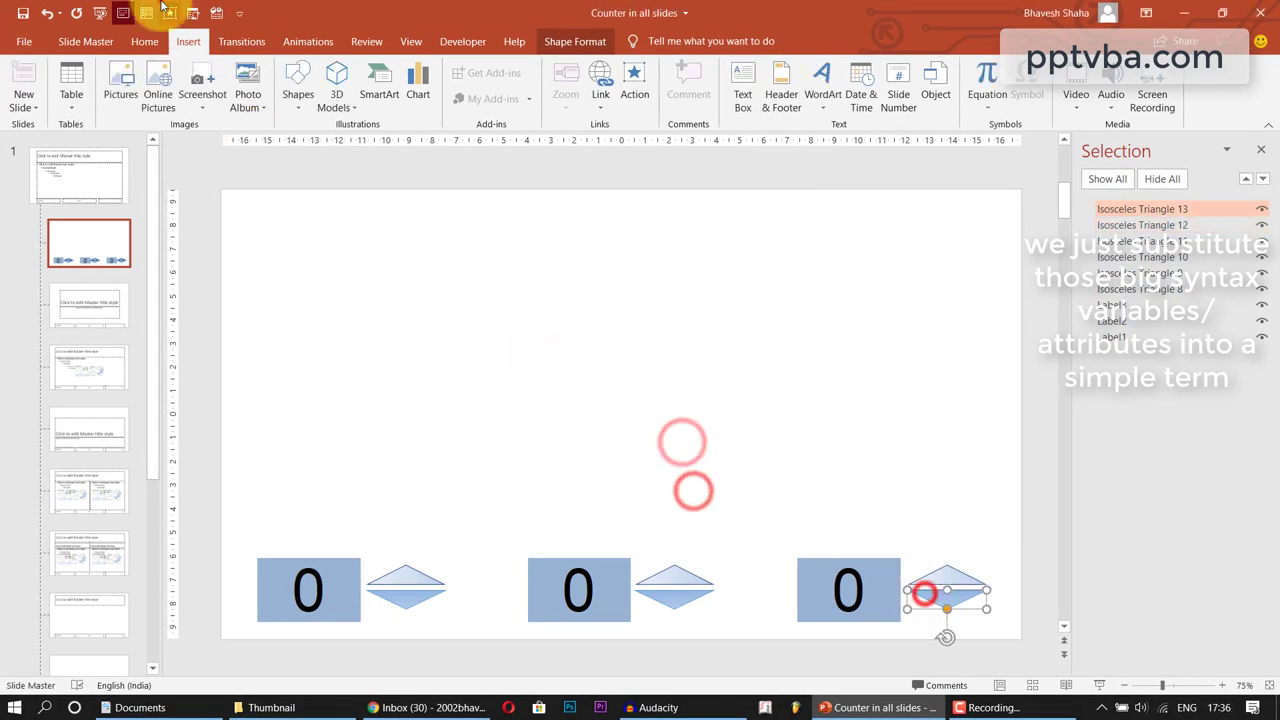
click(586, 366)
click(686, 423)
click(680, 491)
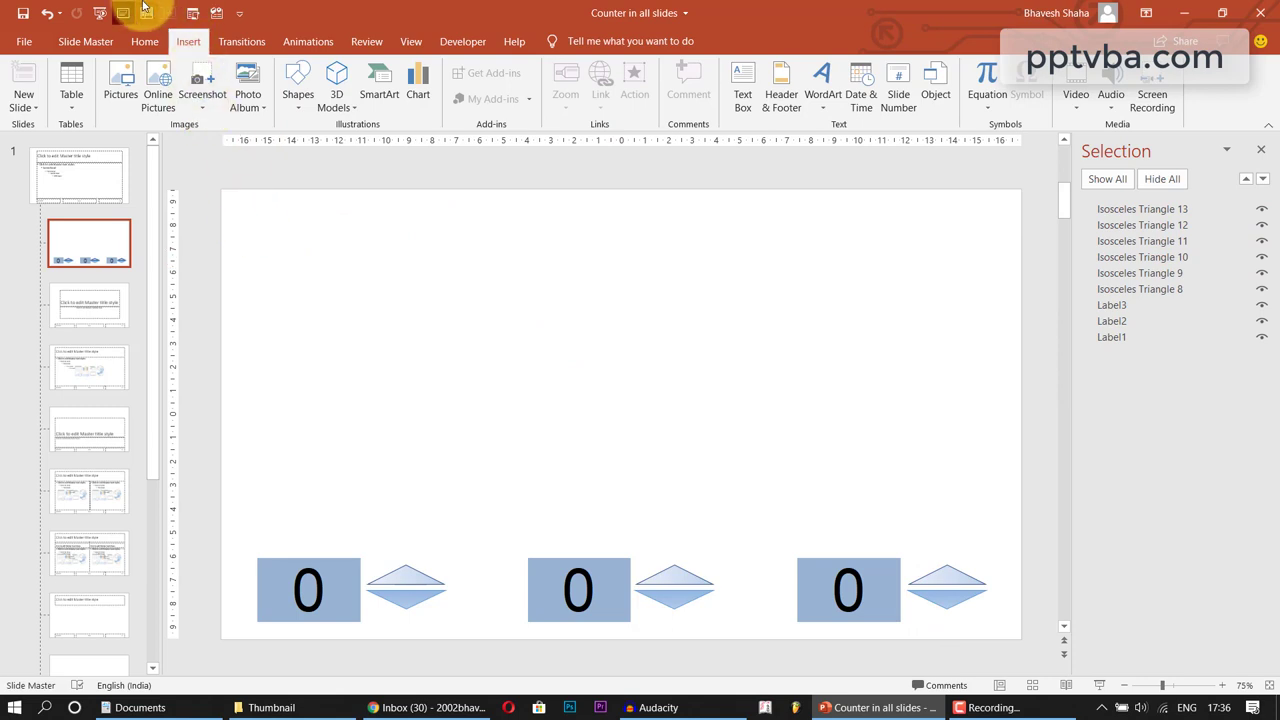
- Close Master View and return to slide 1 in the normal slide view
click(80, 42)
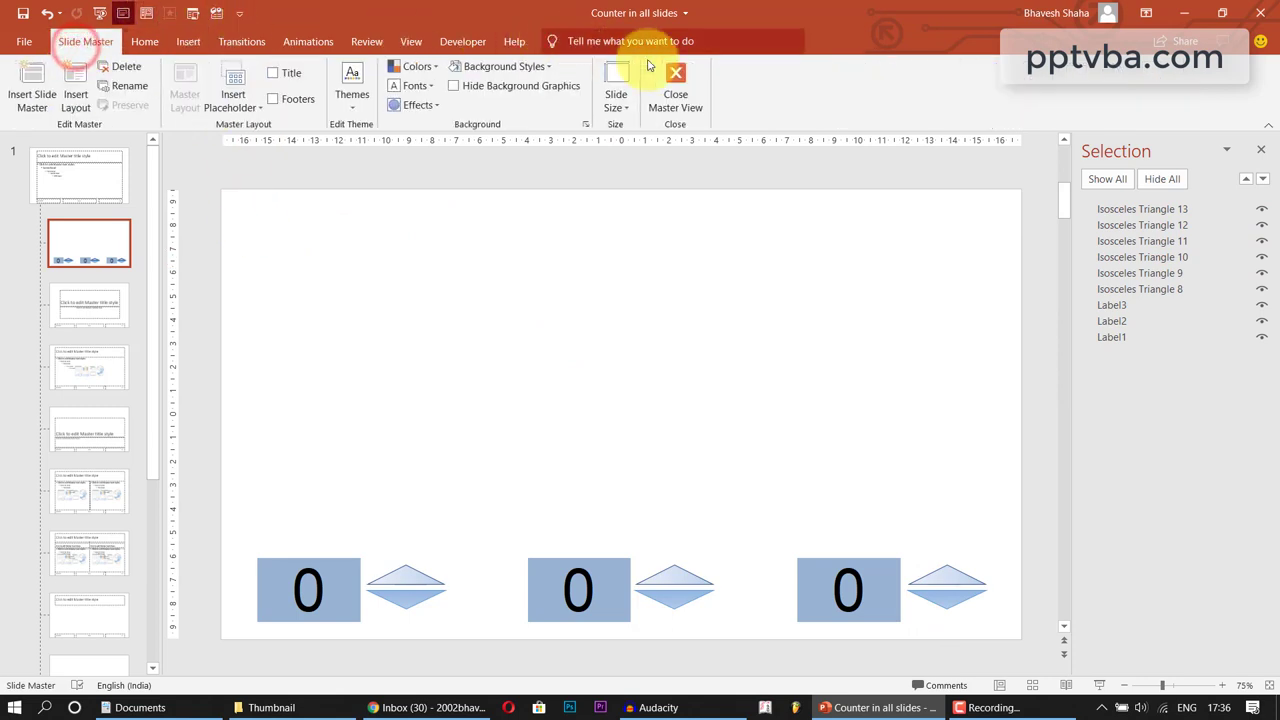
click(674, 80)
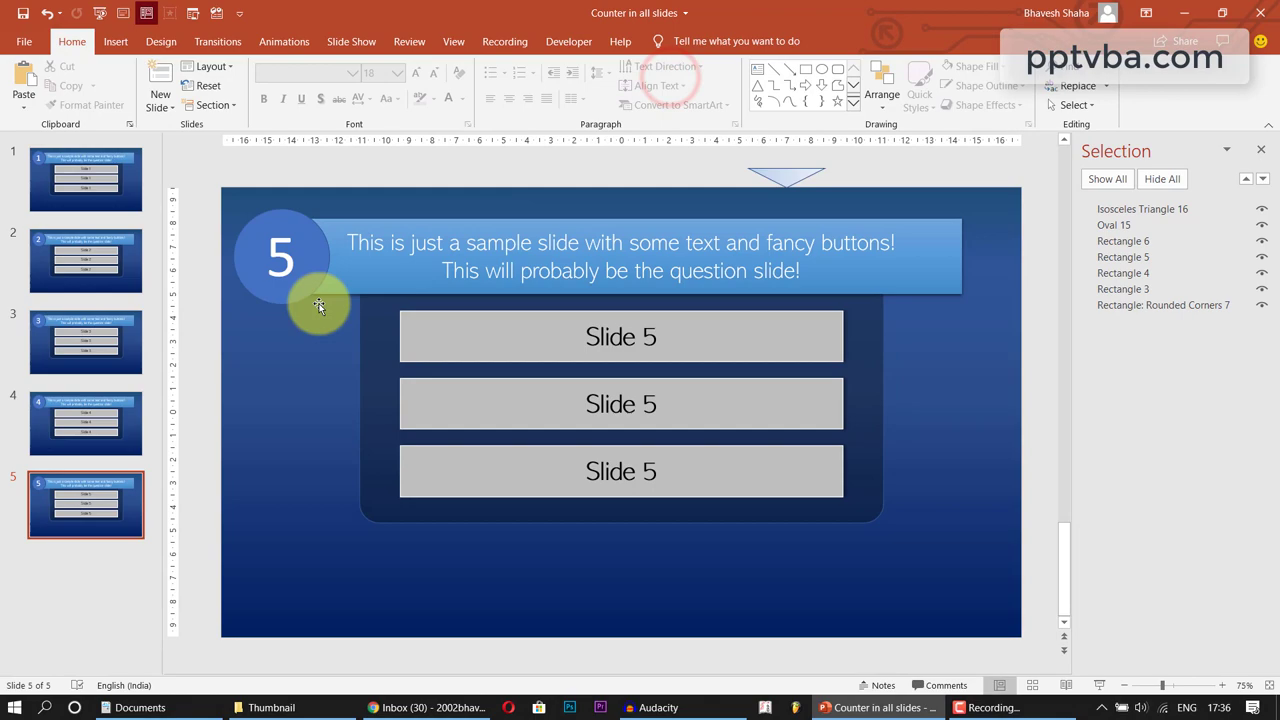
click(51, 168)
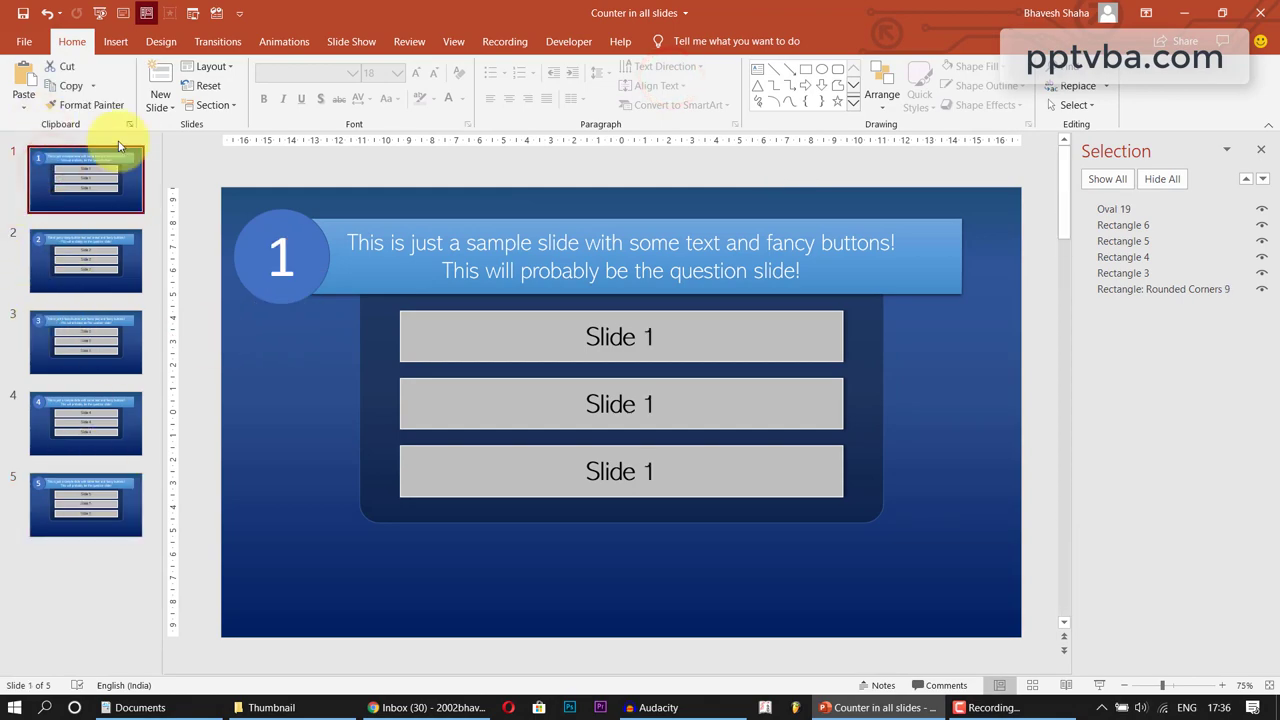
- Select slides 1–5 and apply the Custom Layout with the three counters to them
key(shift)
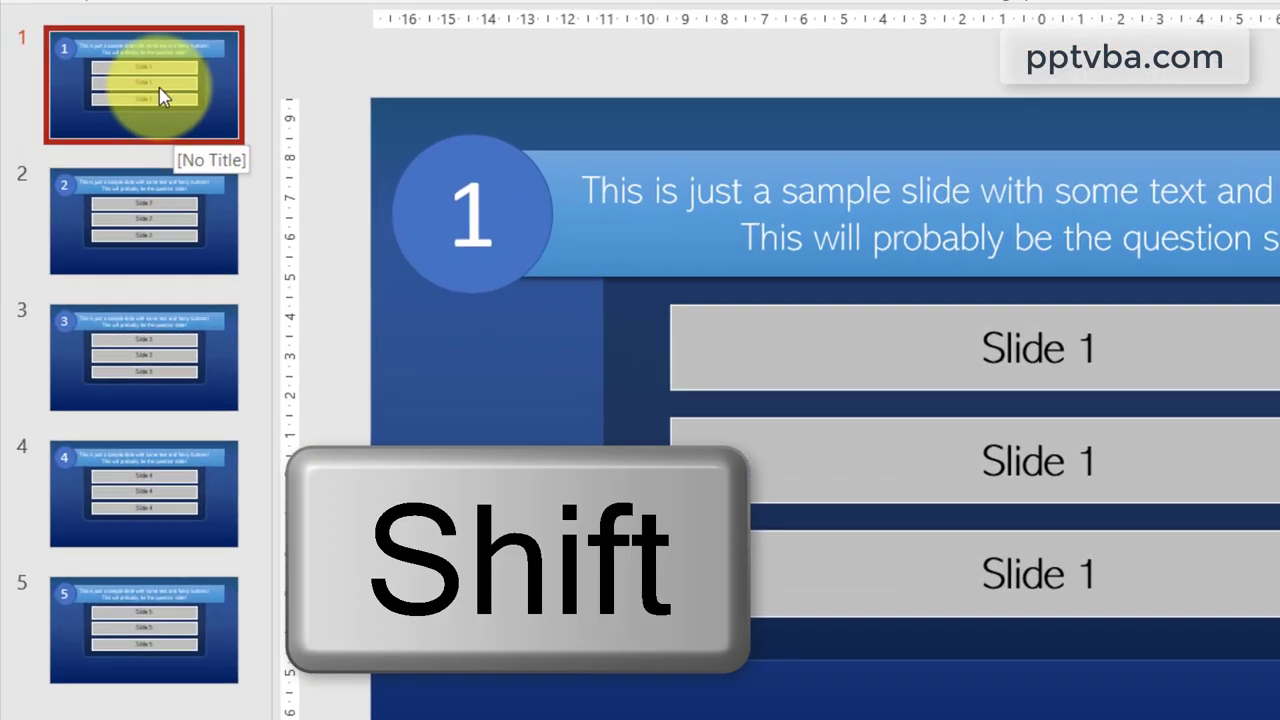
shift+click(163, 640)
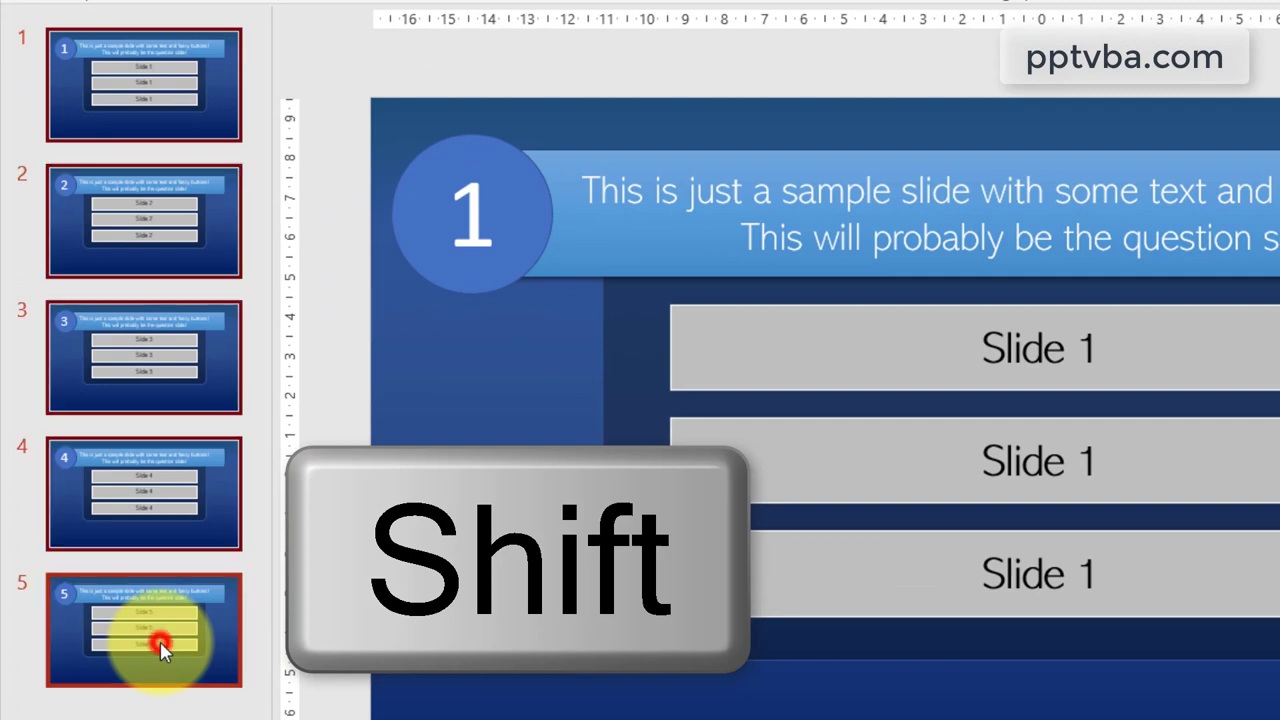
right_click(158, 360)
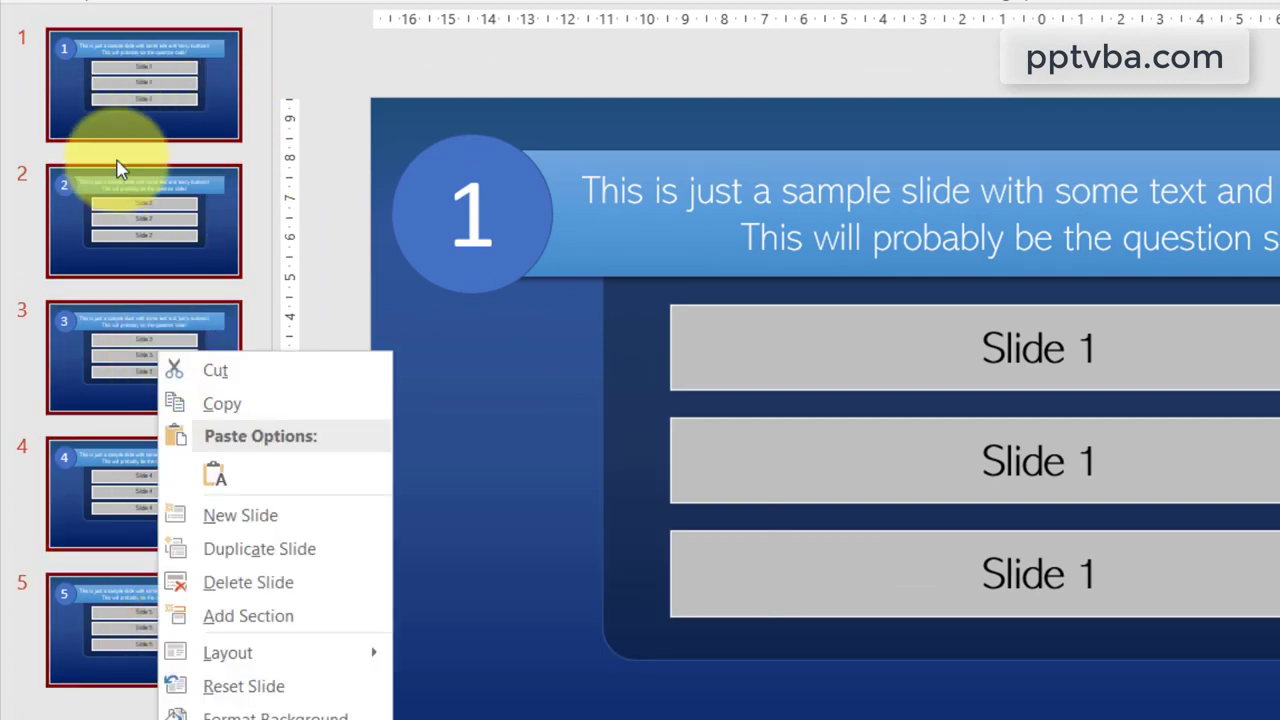
click(325, 653)
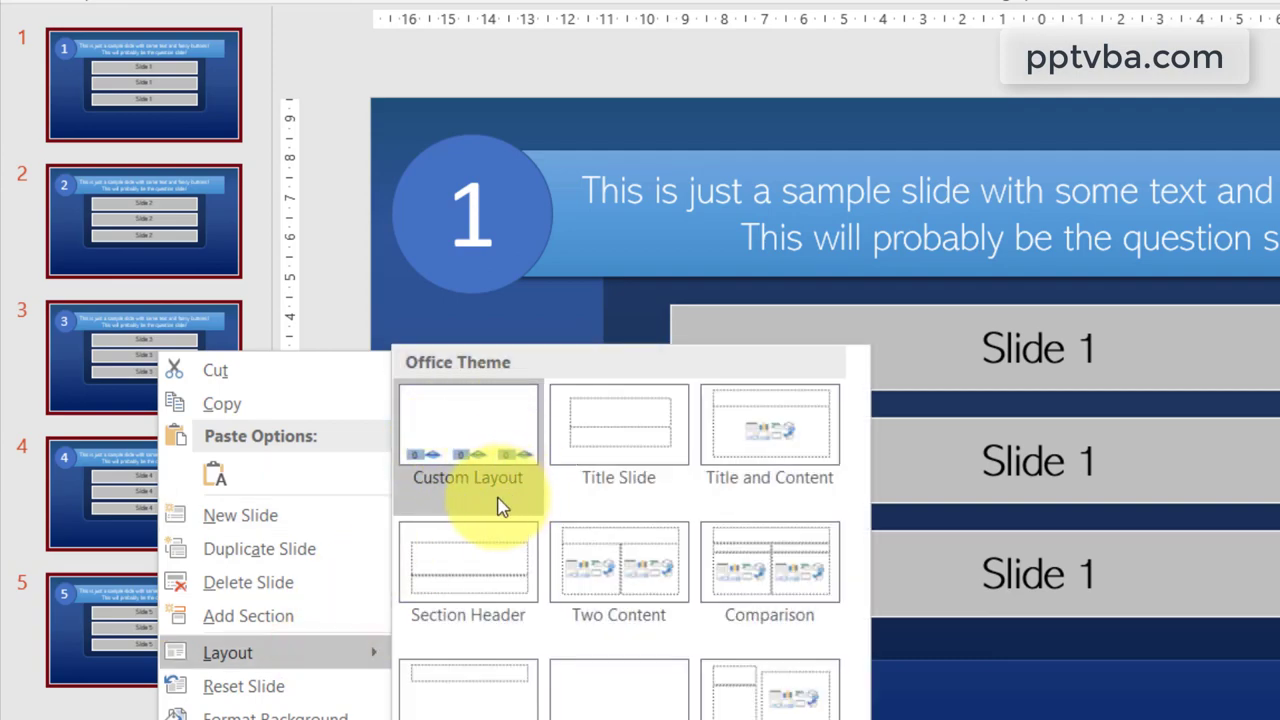
click(470, 478)
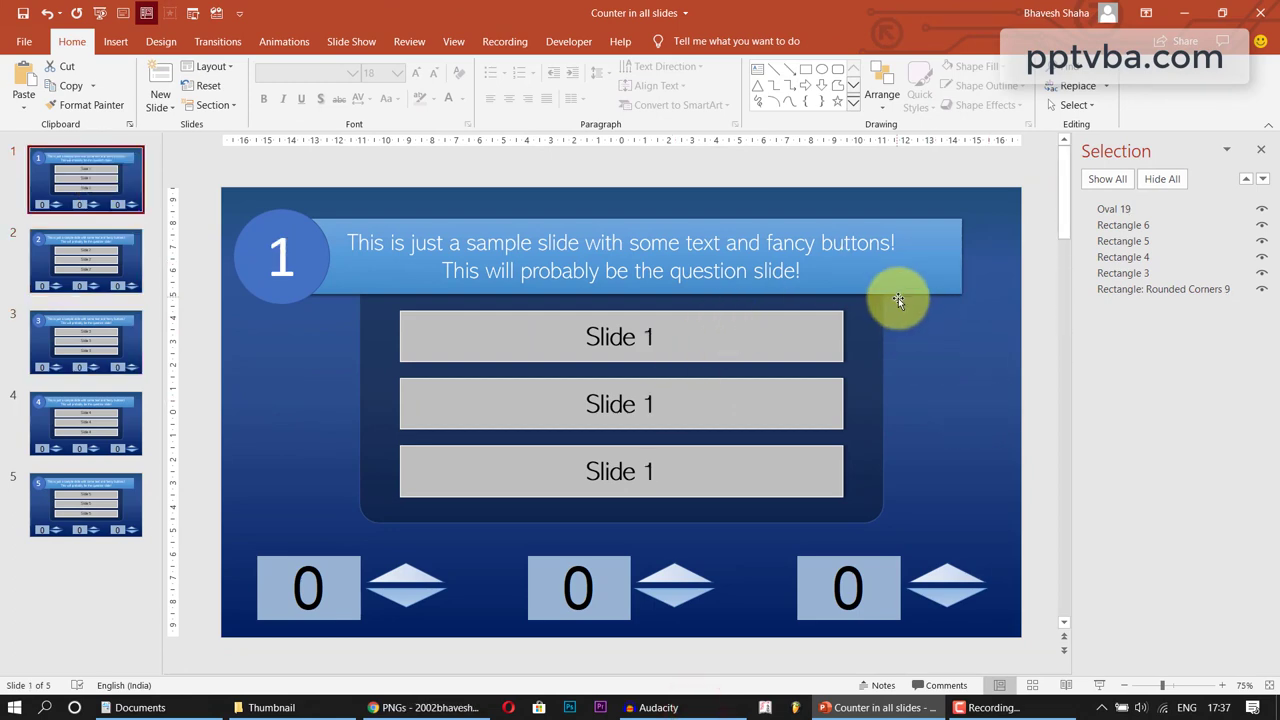
- Run the slide show and use the triangles to set the counters to 2, -2 and 1
click(1098, 683)
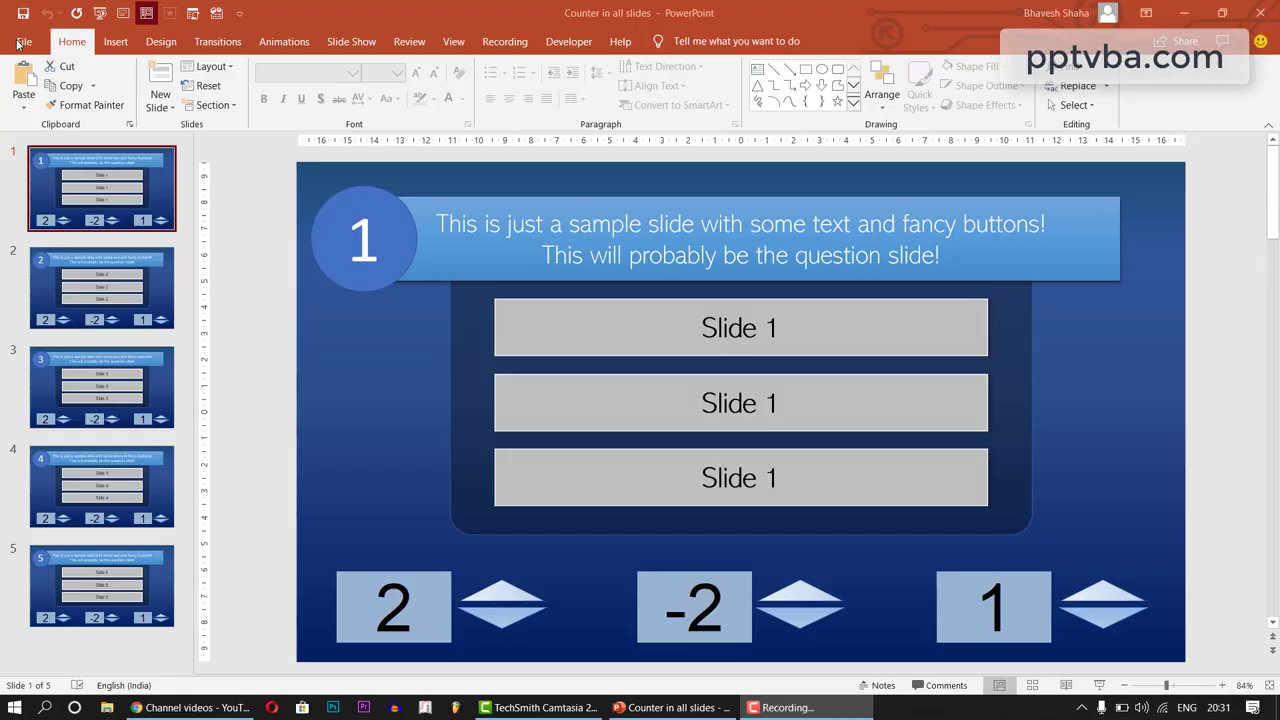
- Save the deck as 'Counter in all slides' in PowerPoint Macro-Enabled Presentation format
click(20, 42)
click(79, 262)
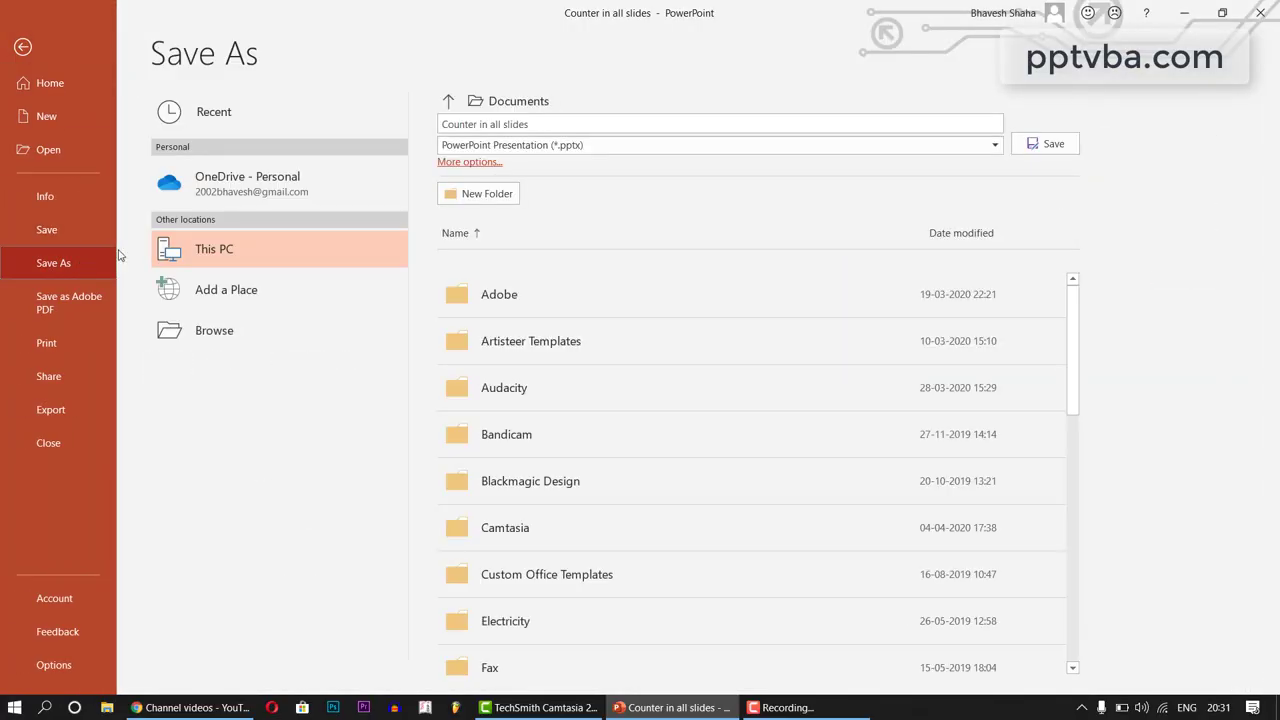
click(214, 330)
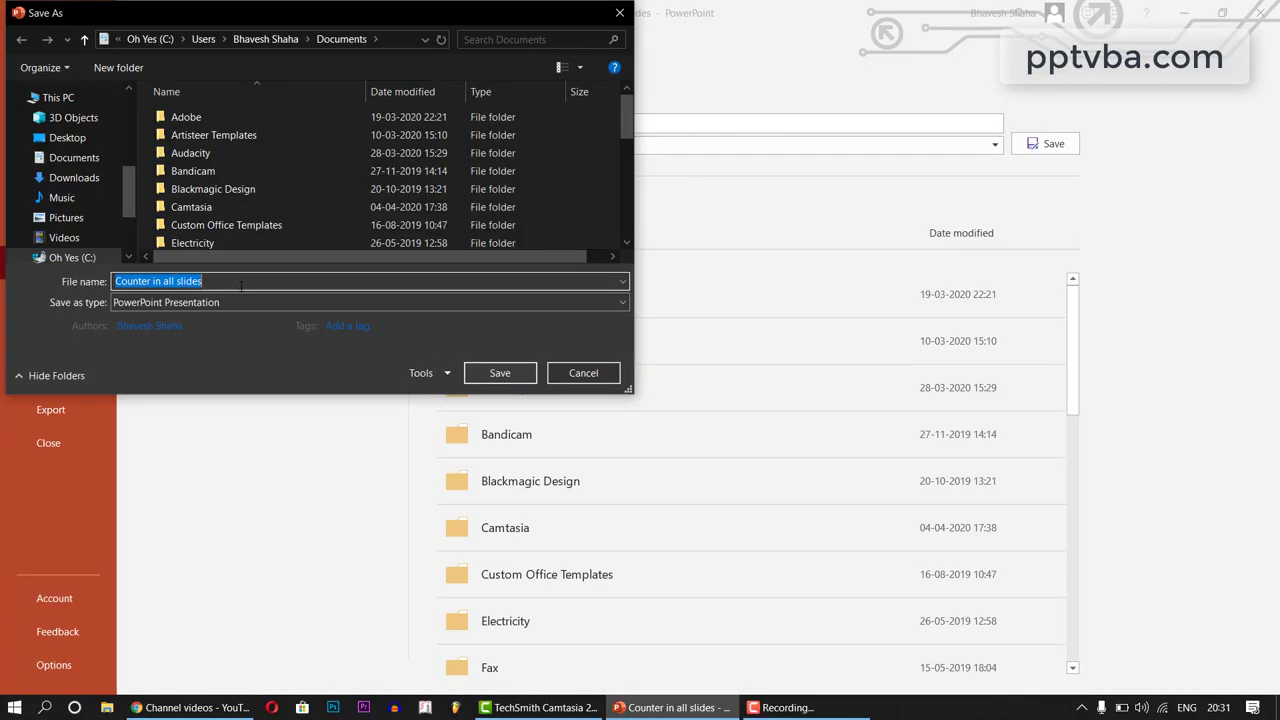
click(174, 301)
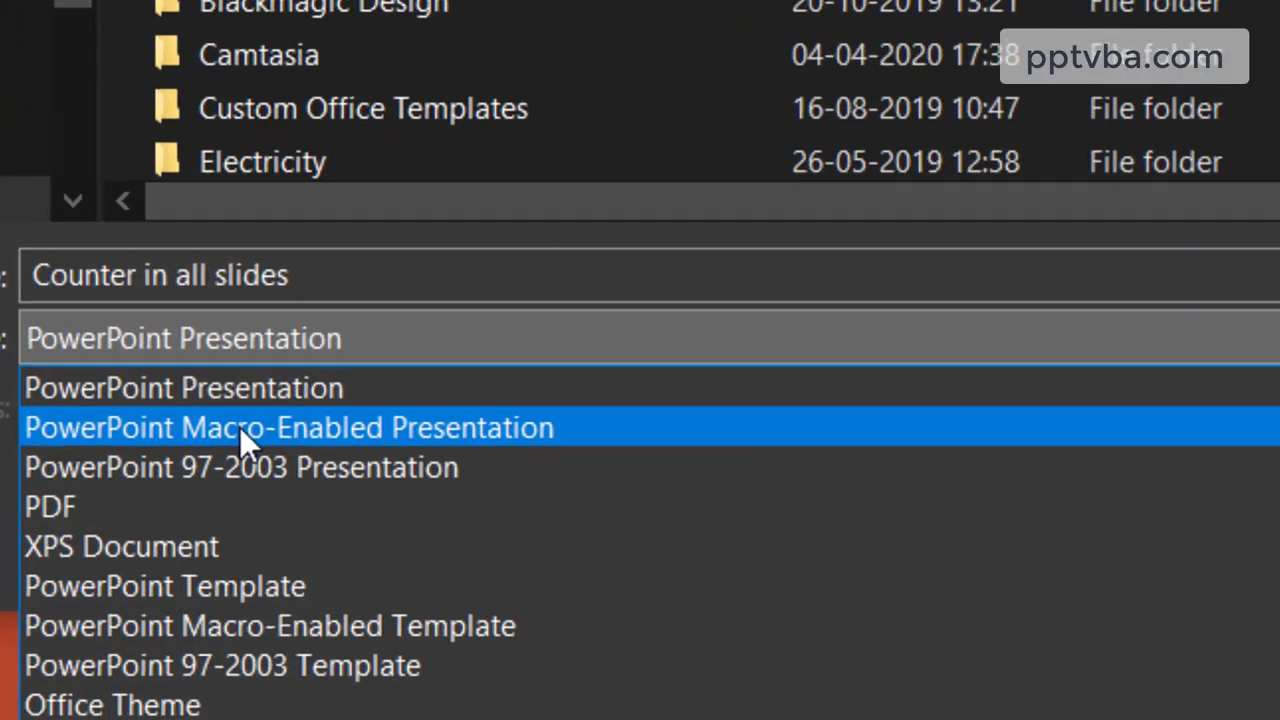
click(550, 438)
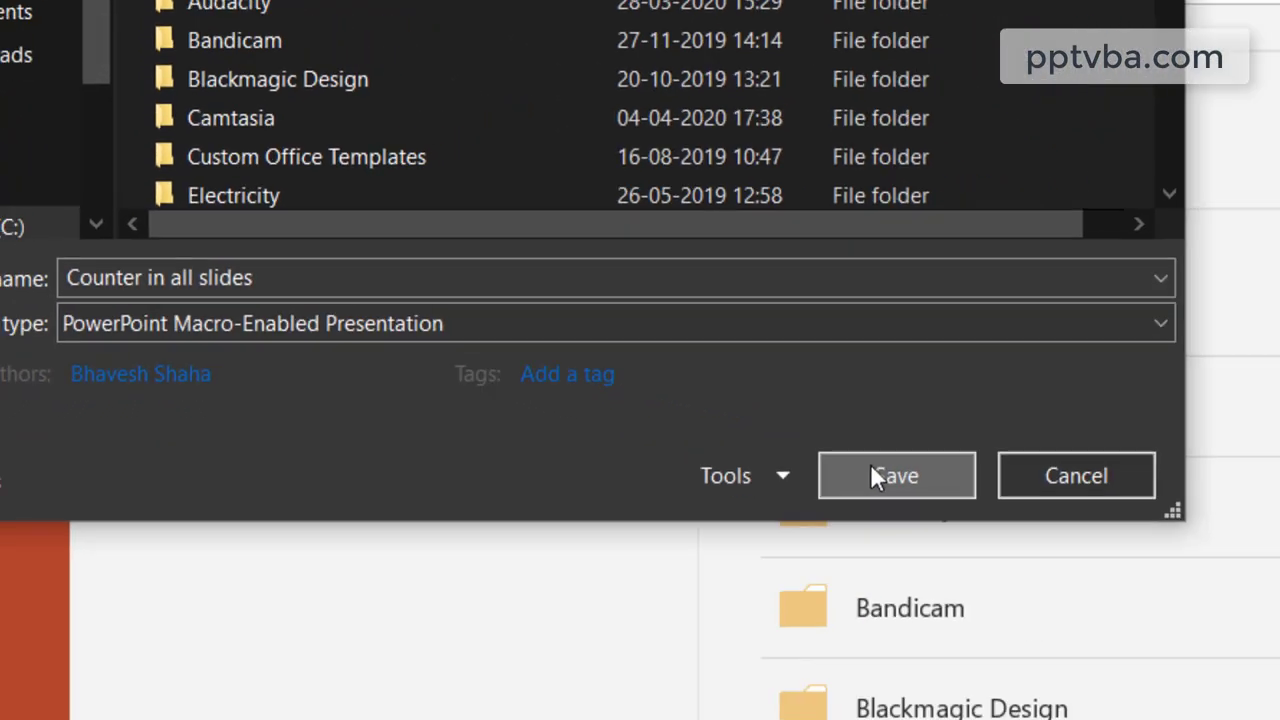
click(1160, 552)
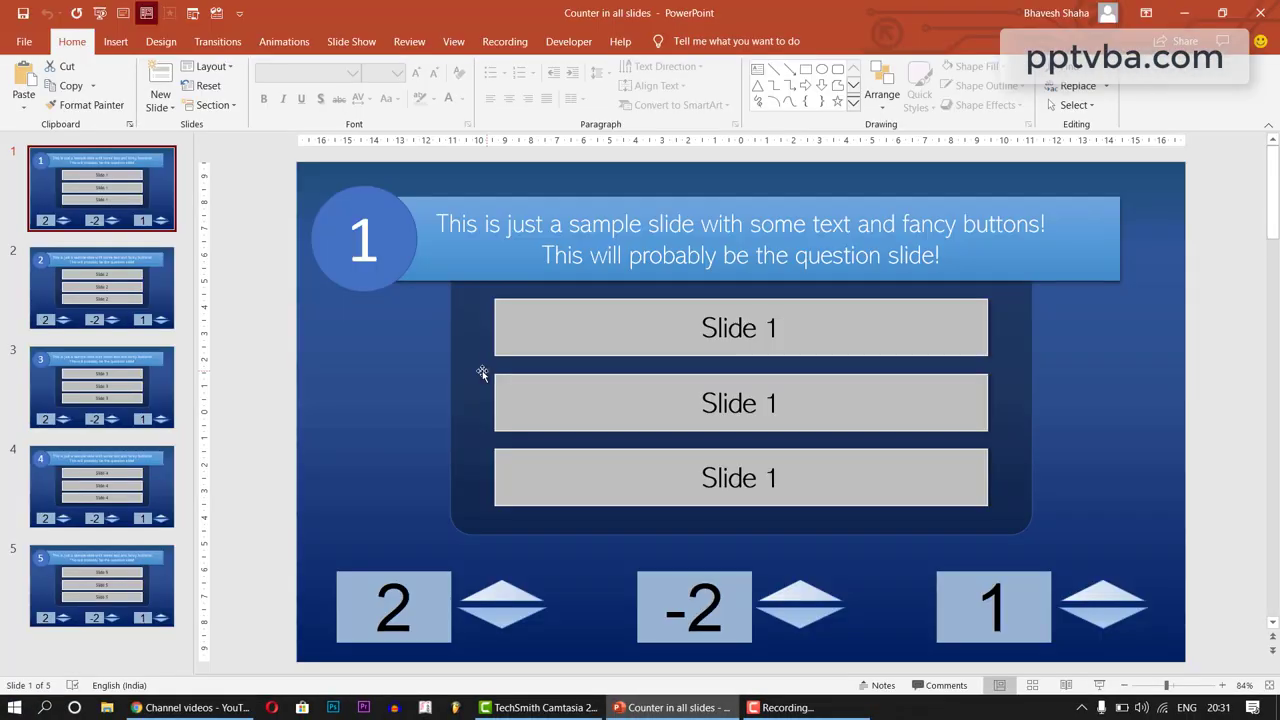